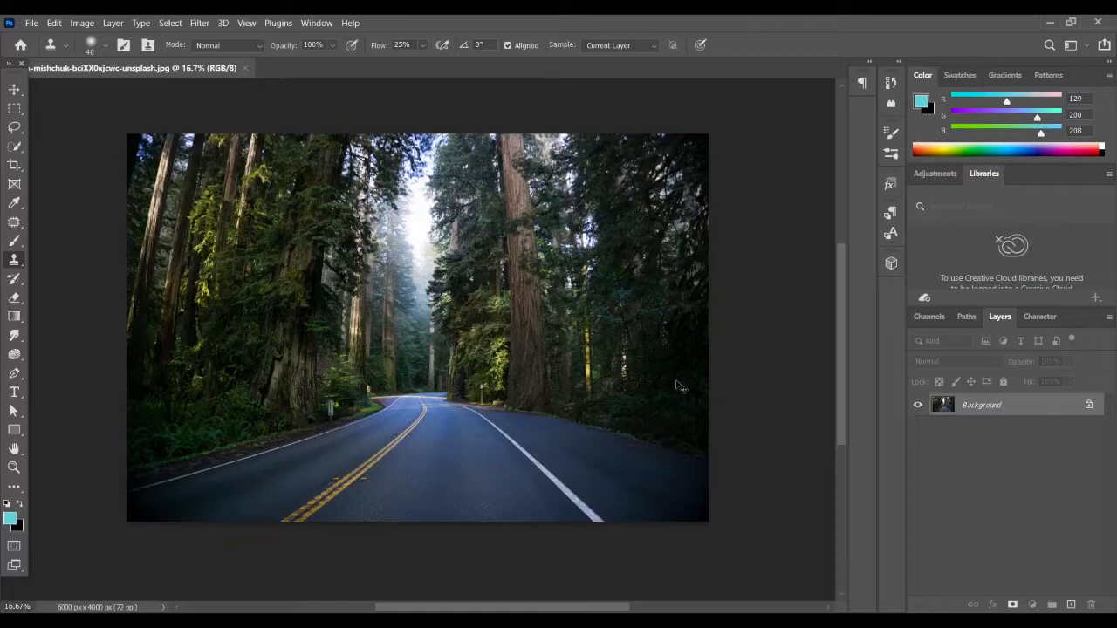
# Duplicate the background photo layer, then unlock the original Background layer and rename it "backup"
pyautogui.hotkey('ctrl', 'j')
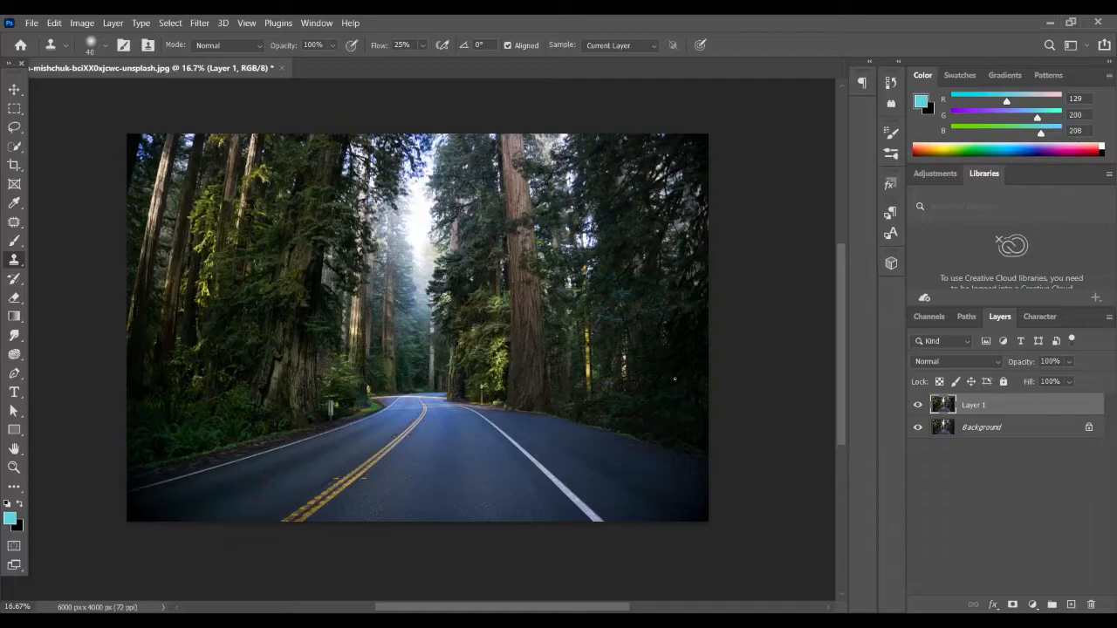
pyautogui.click(1068, 429)
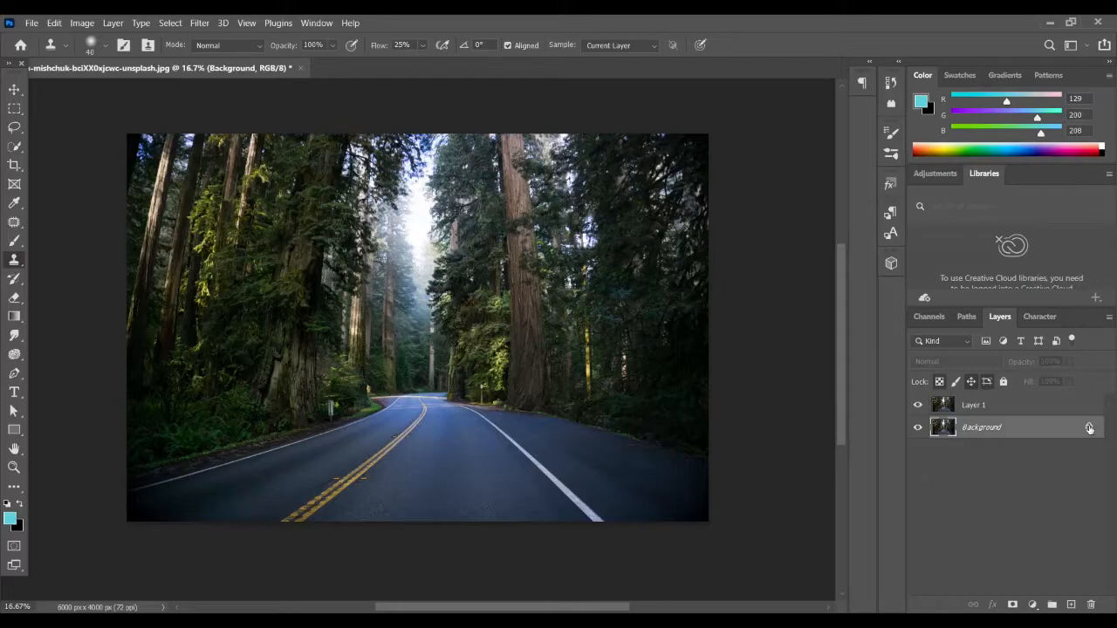
pyautogui.moveTo(1089, 428)
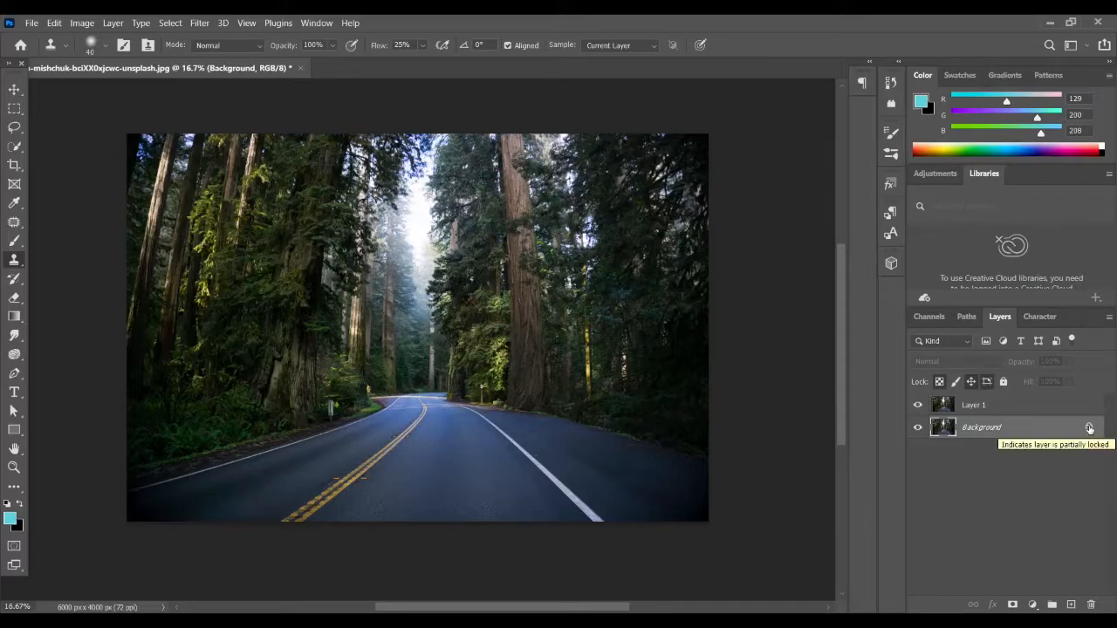
pyautogui.click(1089, 427)
pyautogui.doubleClick(977, 427)
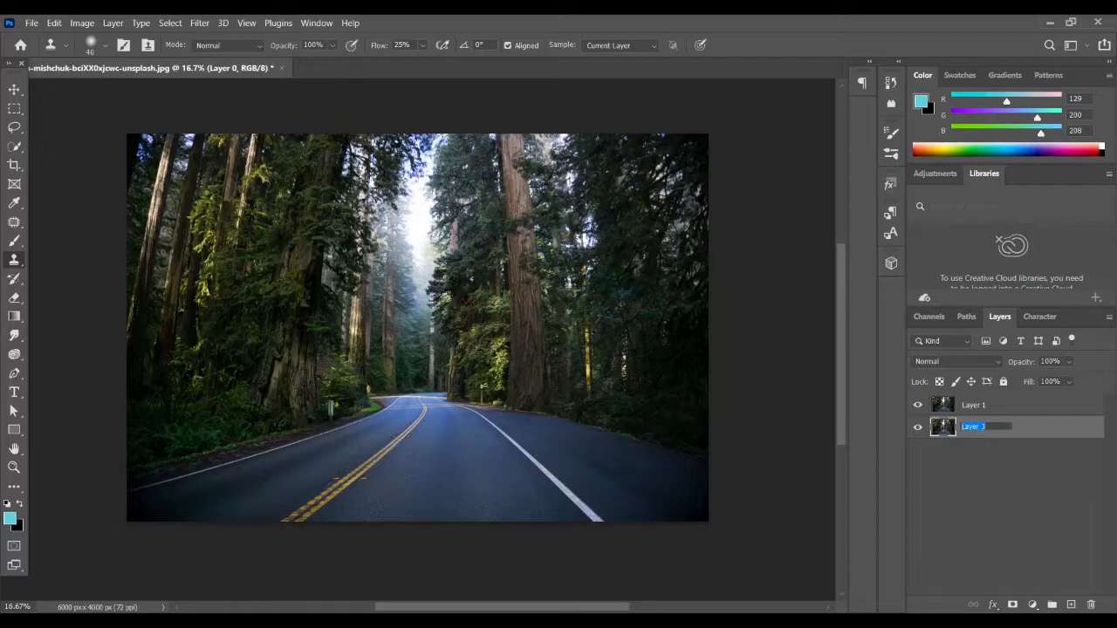
pyautogui.write('backup')
pyautogui.press('Return')
# Hide the backup layer and make the duplicated photo layer, Layer 1, active
pyautogui.click(983, 485)
pyautogui.click(917, 427)
pyautogui.click(1010, 413)
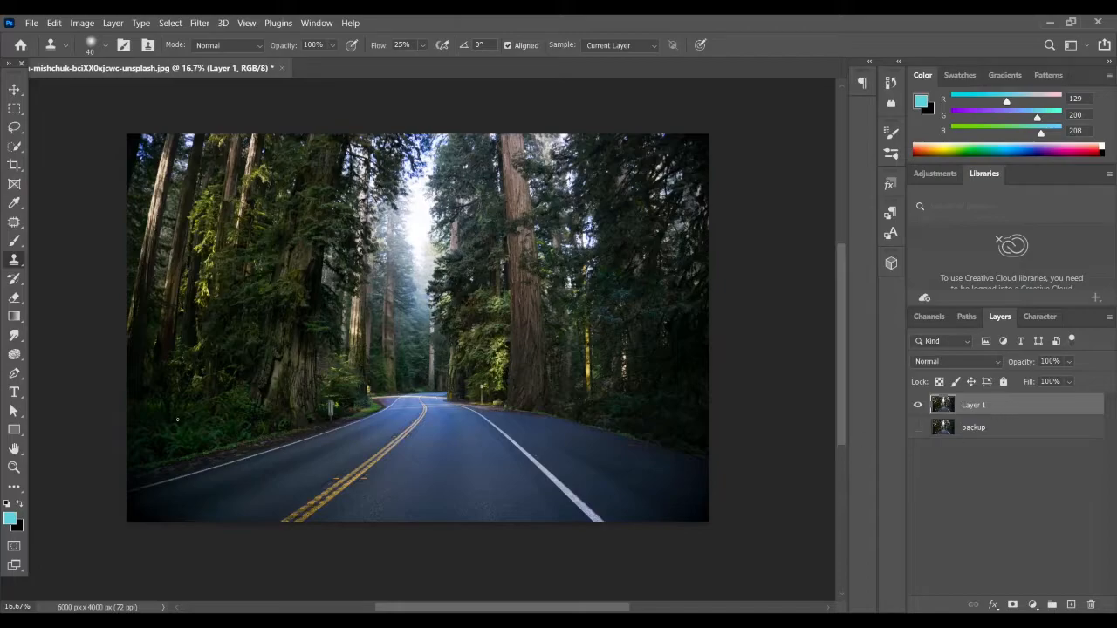
# Add the text "NATURE" on the road in the lower part of the photo
pyautogui.click(14, 392)
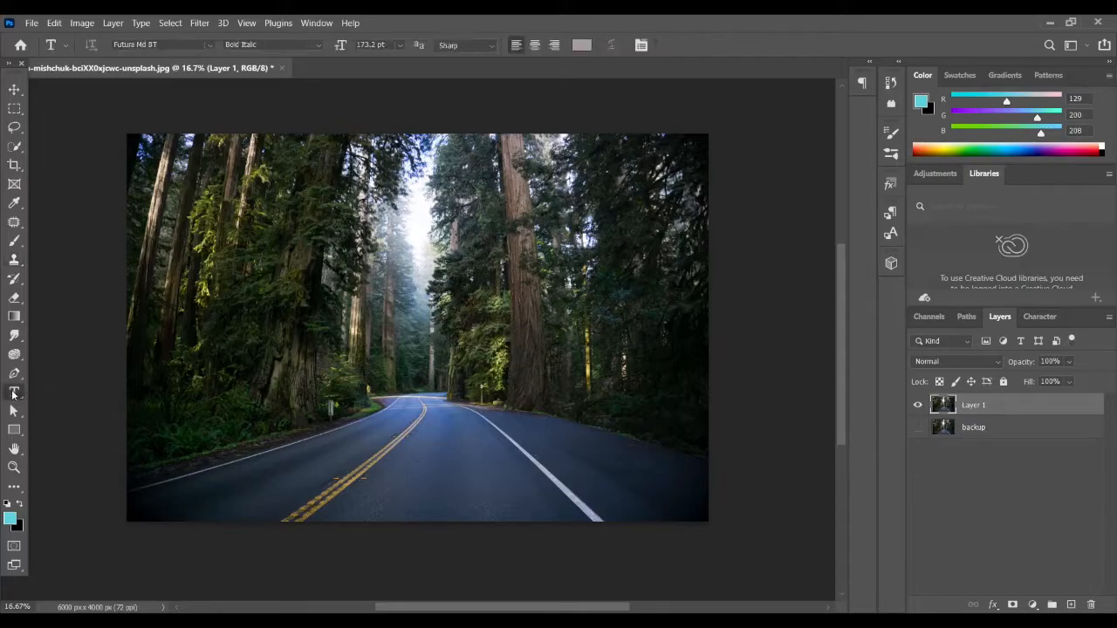
pyautogui.click(321, 442)
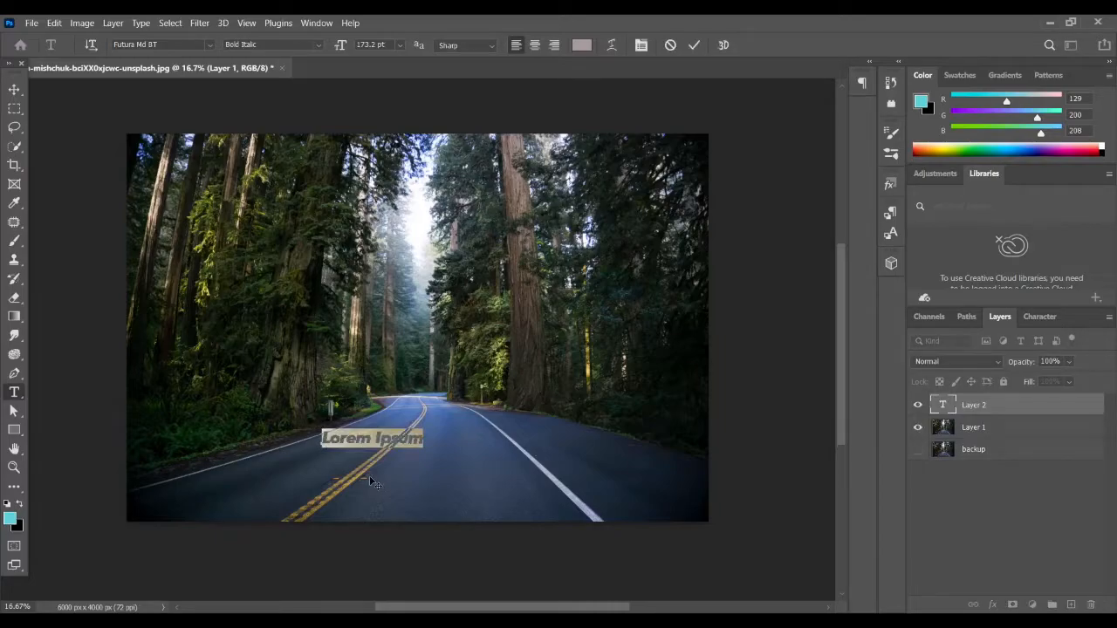
pyautogui.write('NATURE')
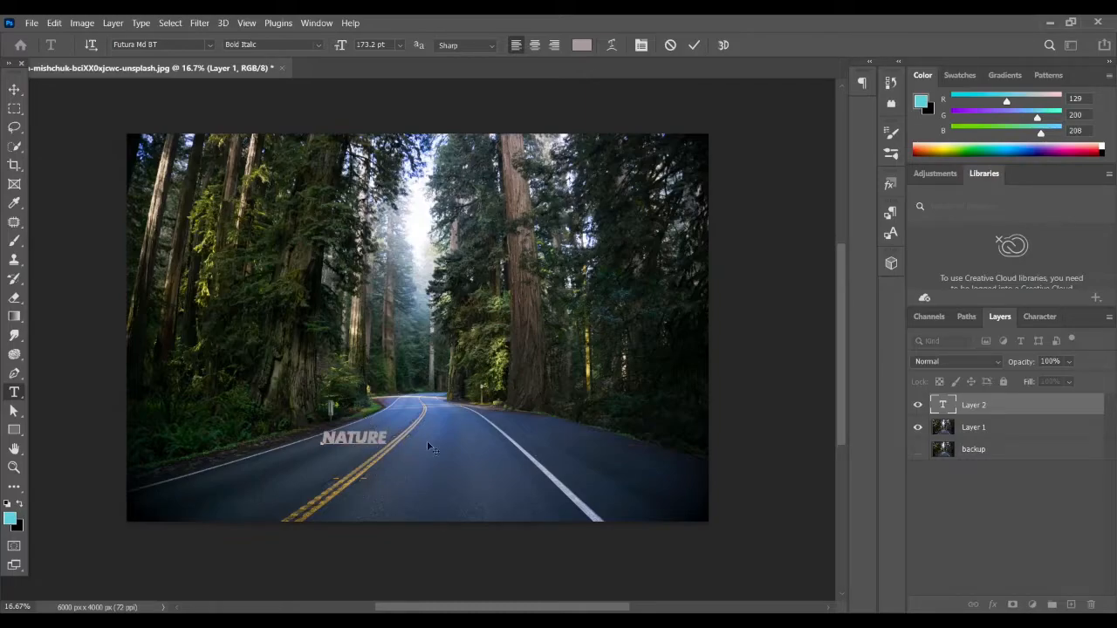
pyautogui.click(694, 45)
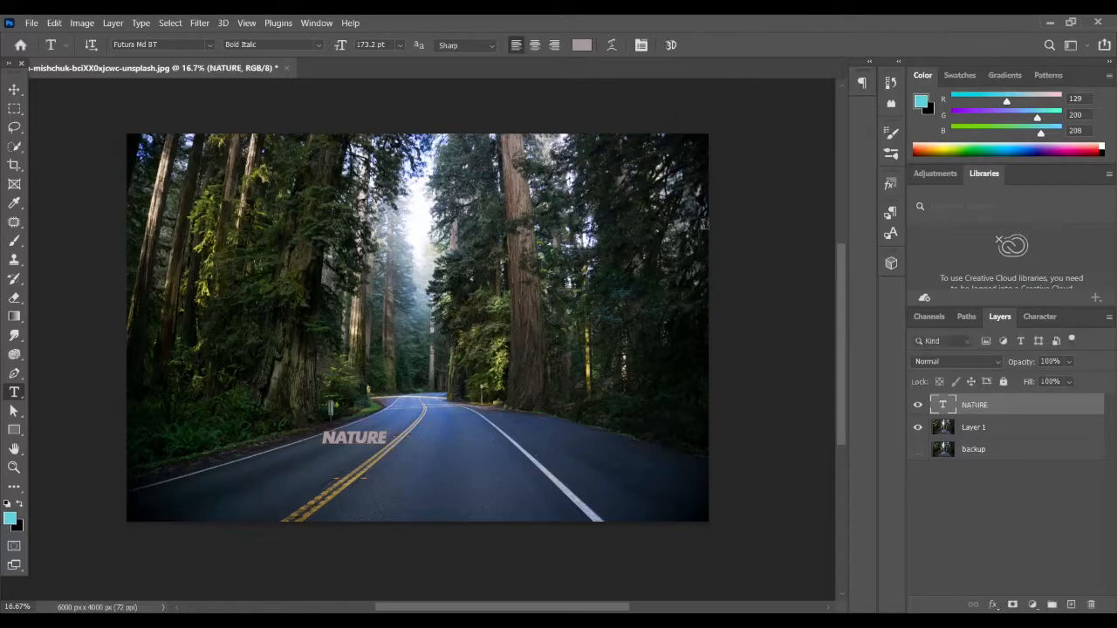
# Scale the NATURE text up to about twice its width and apply the transform
pyautogui.click(14, 89)
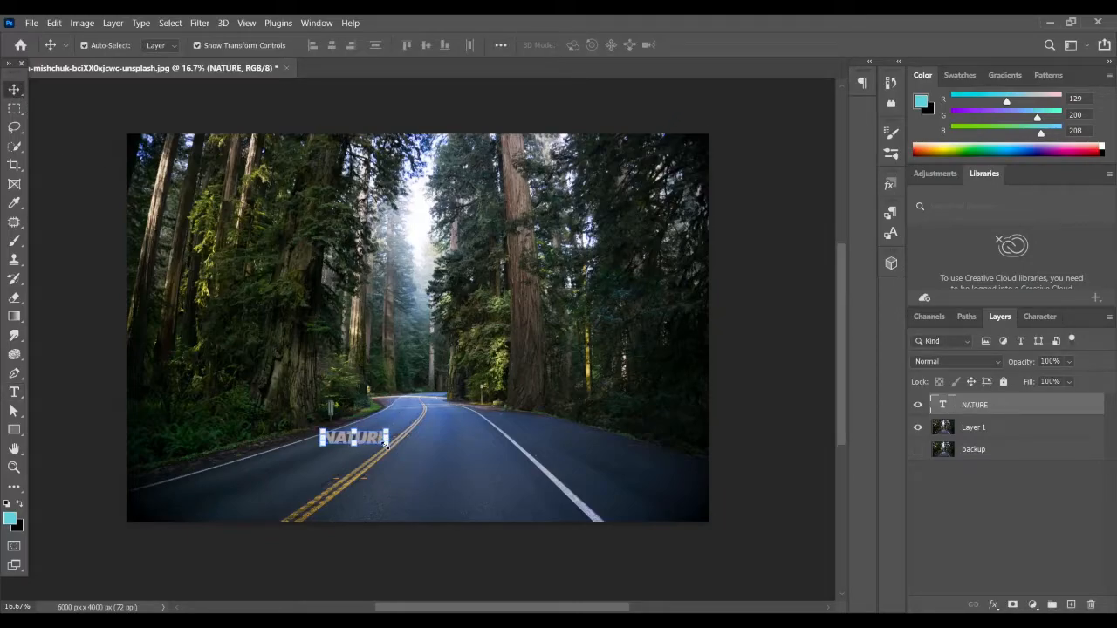
pyautogui.moveTo(385, 445); pyautogui.dragTo(466, 493)
pyautogui.click(719, 46)
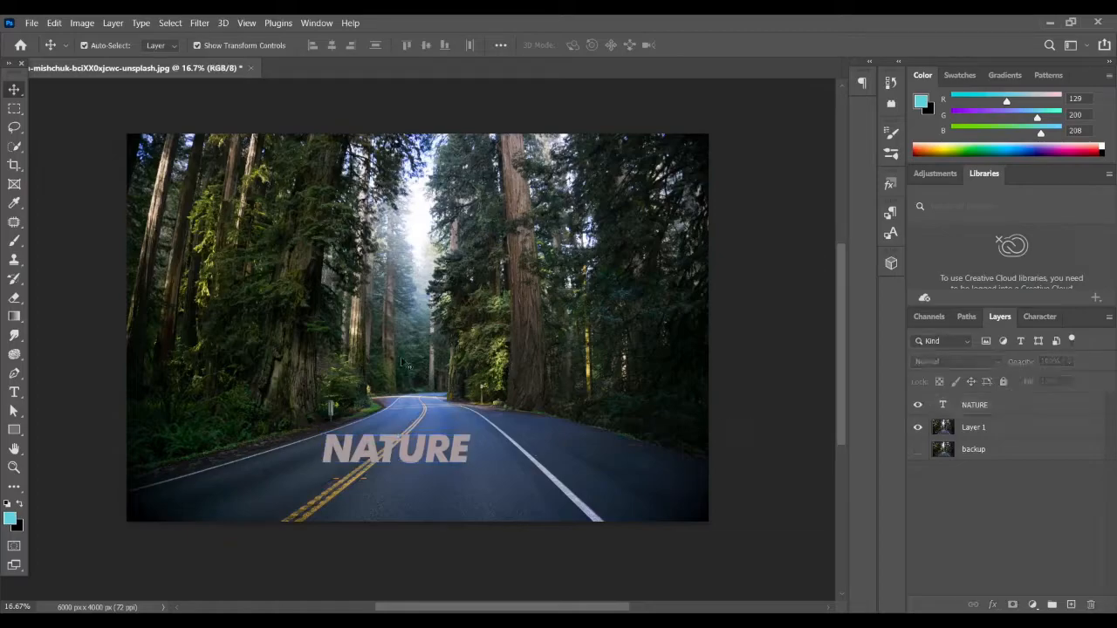
# Start Perspective Warp on the NATURE text layer, rasterizing it, and draw the layout grid closely around the word
pyautogui.click(53, 23)
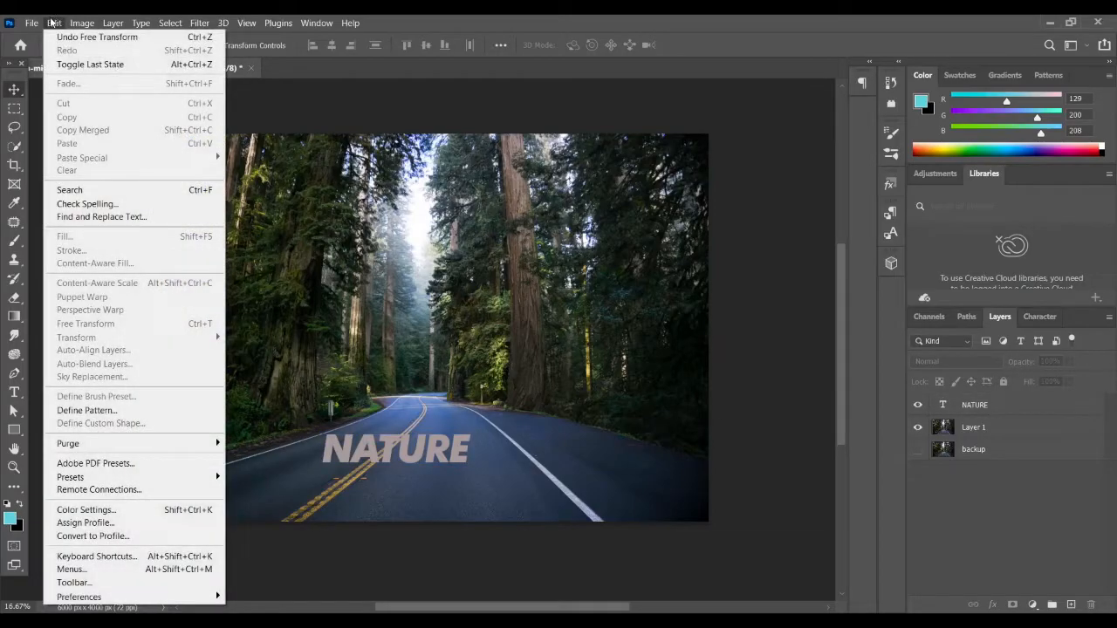
pyautogui.moveTo(82, 22)
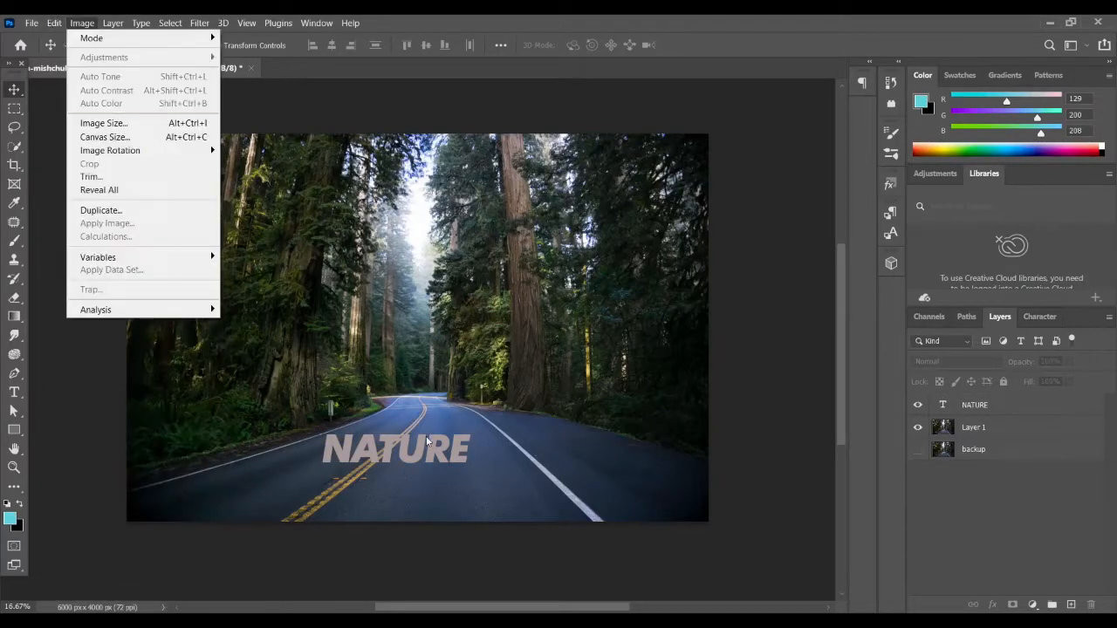
pyautogui.click(1004, 406)
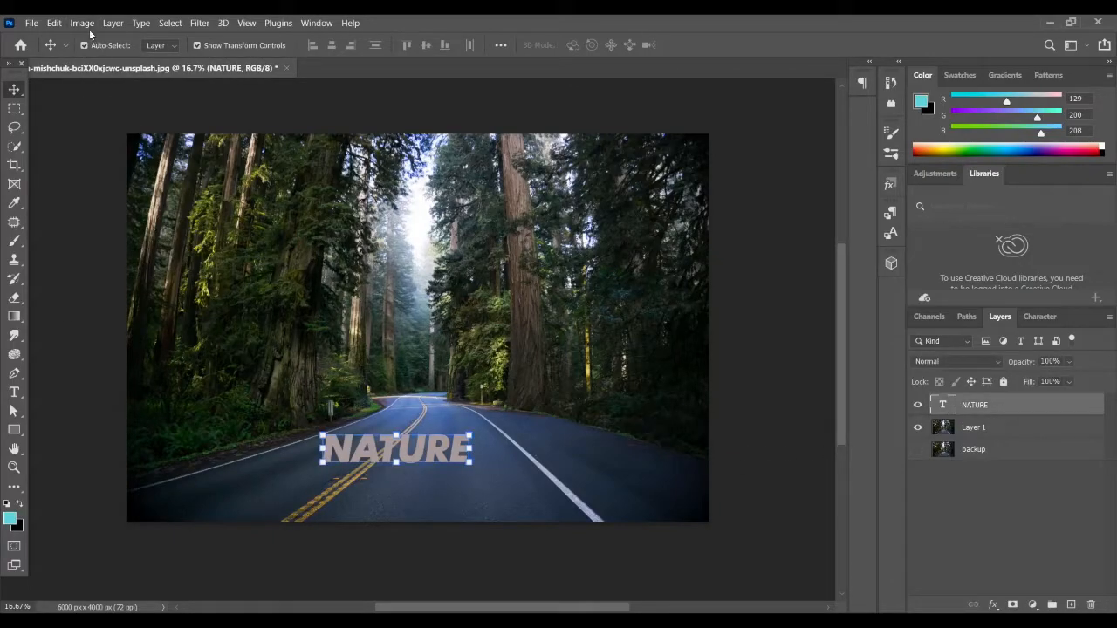
pyautogui.click(55, 21)
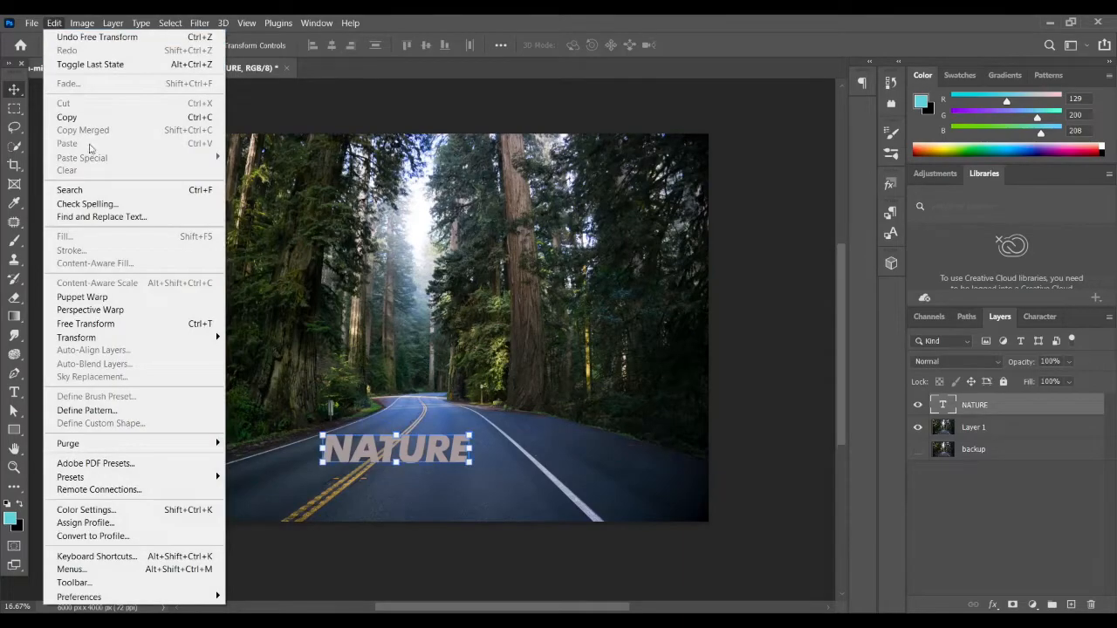
pyautogui.click(139, 310)
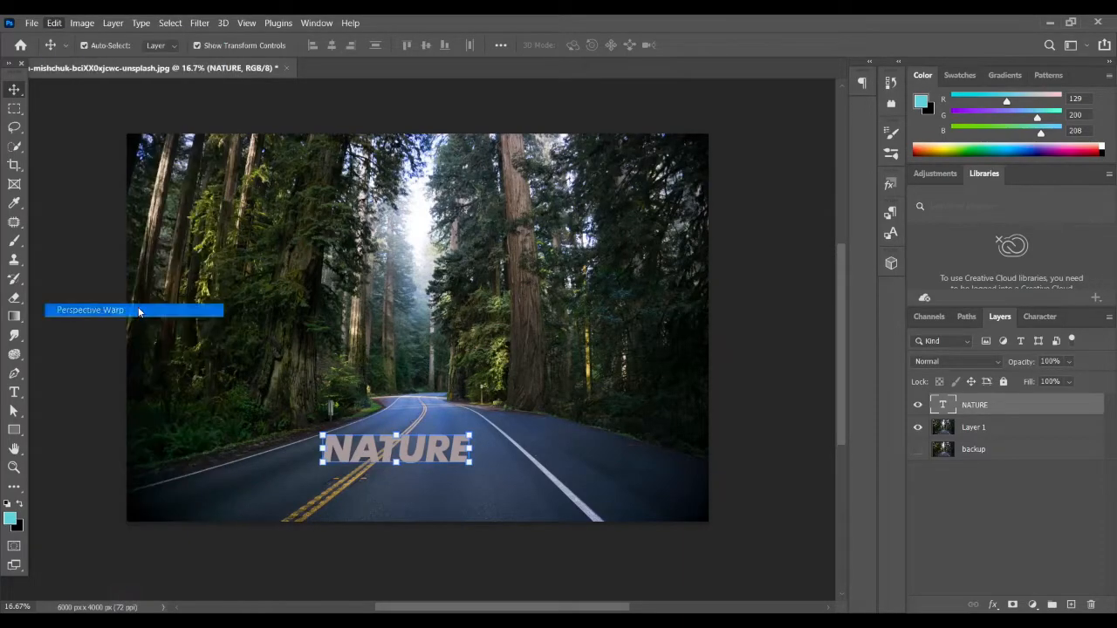
pyautogui.click(544, 265)
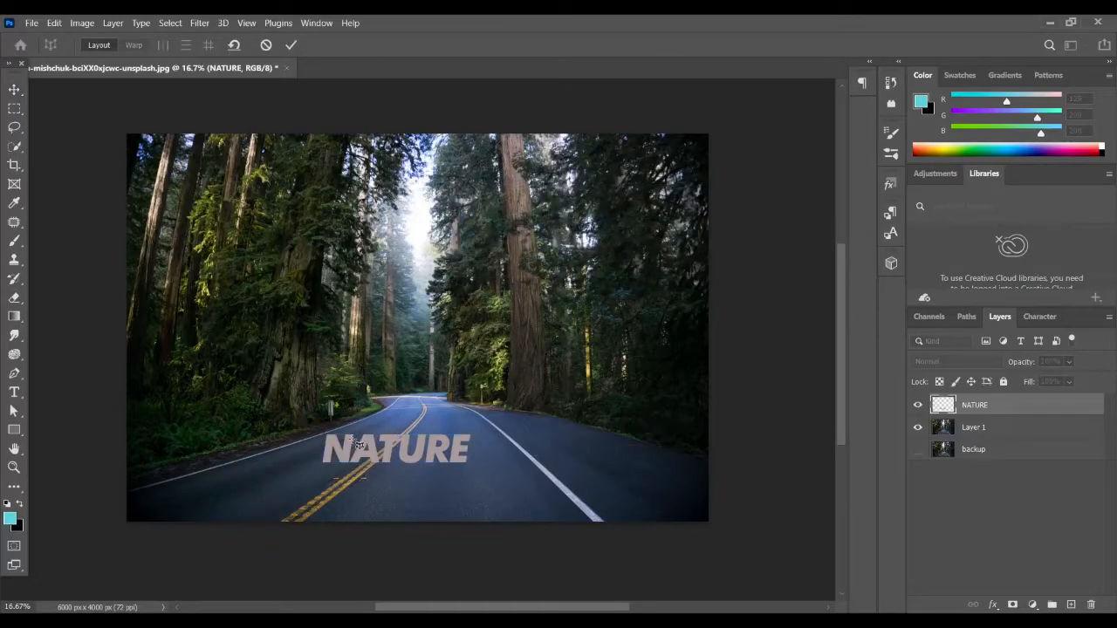
pyautogui.moveTo(314, 428); pyautogui.dragTo(485, 479)
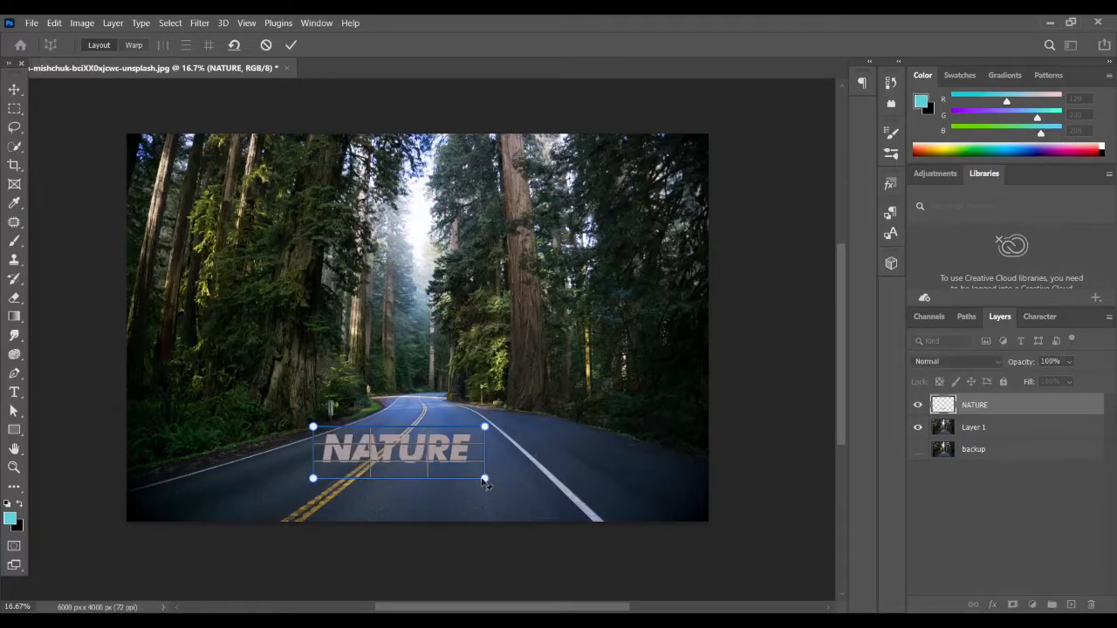
# In Warp mode, spread the grid's near corners to the photo's lower corners and shift its far corners toward the road edges
pyautogui.press('w')
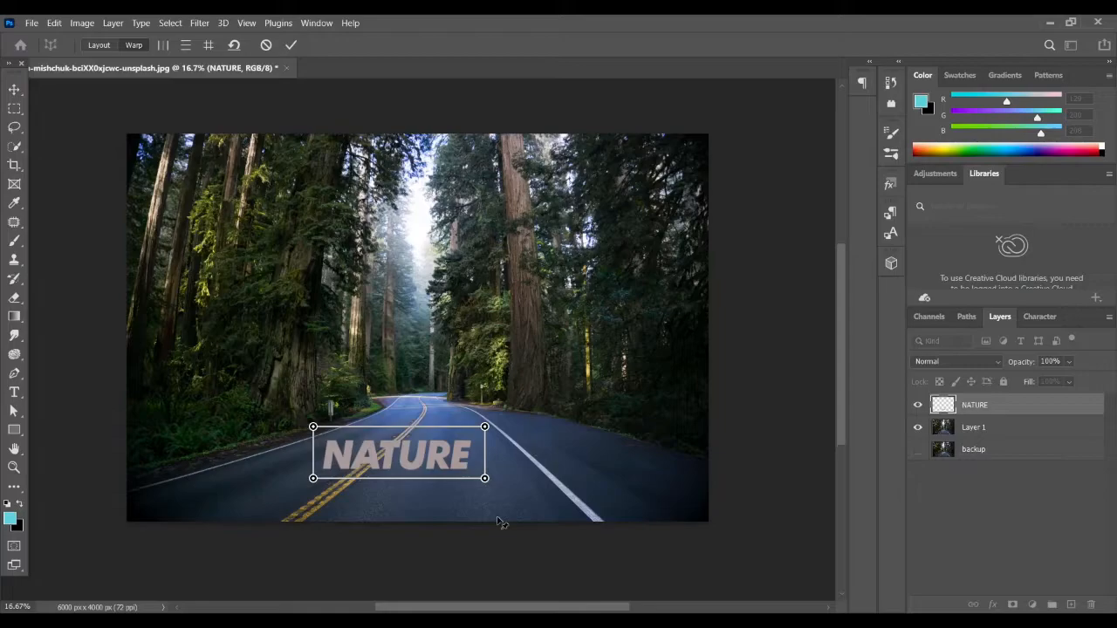
pyautogui.moveTo(485, 428); pyautogui.dragTo(523, 415)
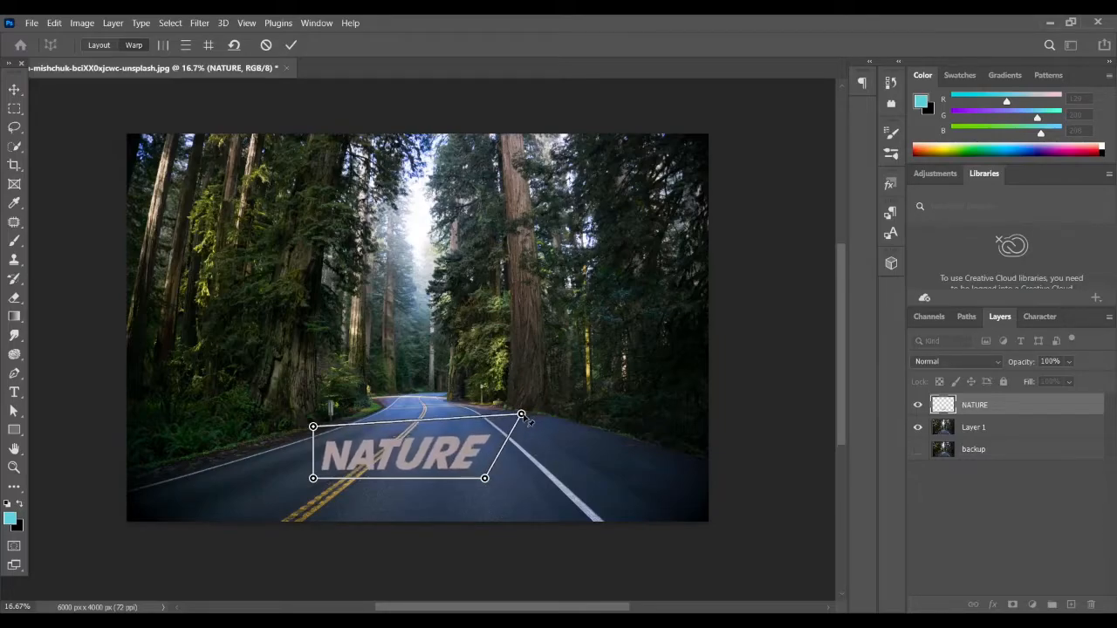
pyautogui.moveTo(314, 428); pyautogui.dragTo(337, 431)
pyautogui.moveTo(314, 479); pyautogui.dragTo(141, 517)
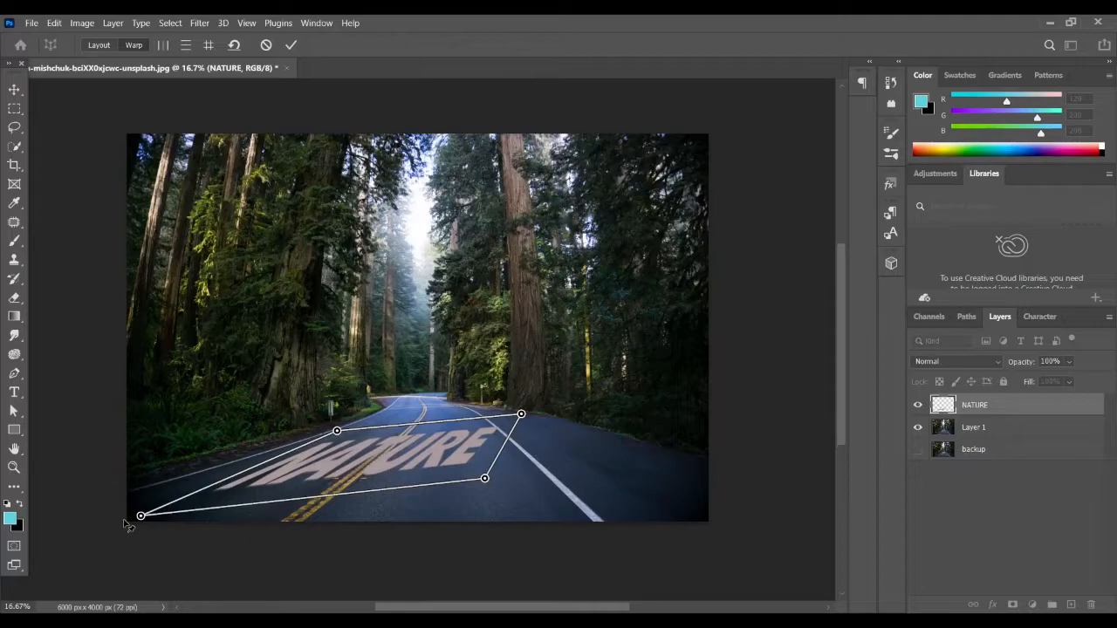
pyautogui.moveTo(485, 478); pyautogui.dragTo(736, 527)
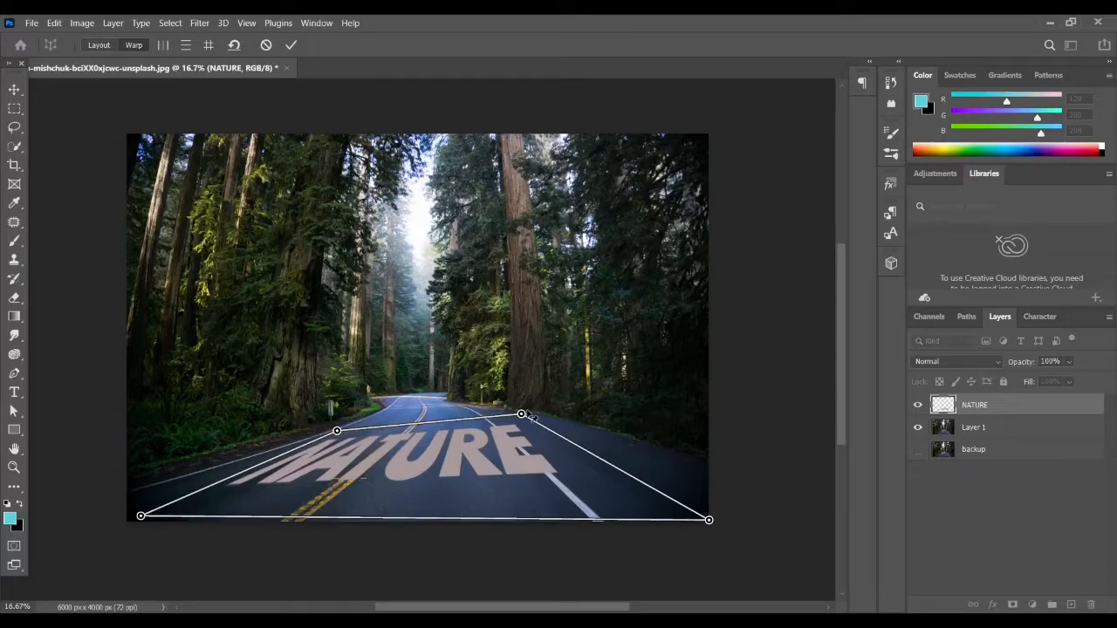
# Fine-tune the two far corners of the warp grid to match the road's perspective and commit the warp
pyautogui.moveTo(523, 417); pyautogui.dragTo(586, 445)
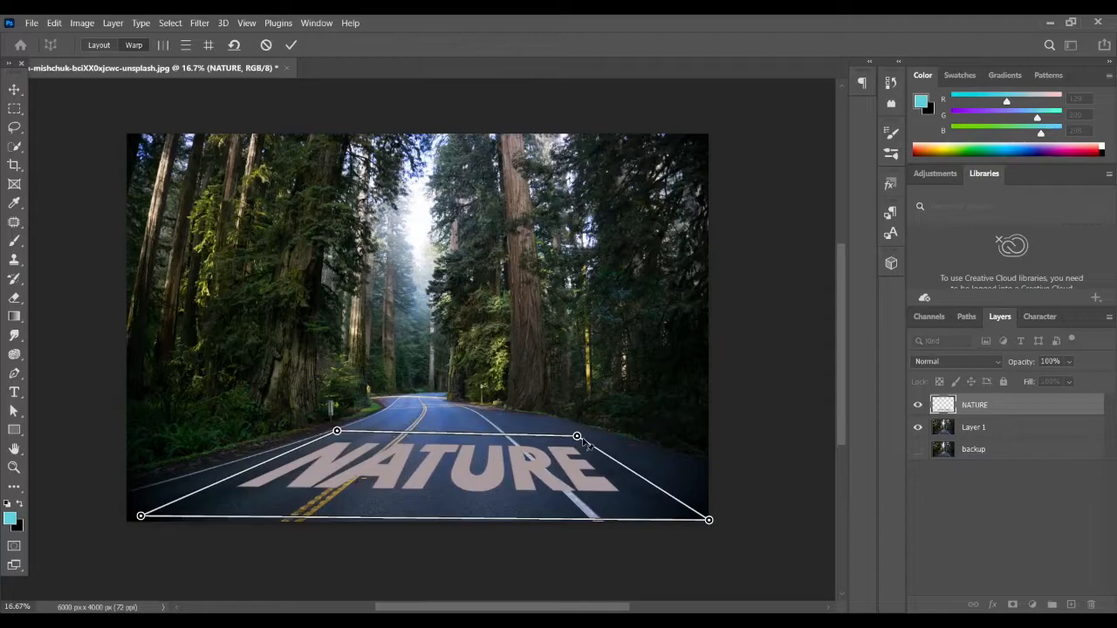
pyautogui.moveTo(338, 433); pyautogui.dragTo(323, 444)
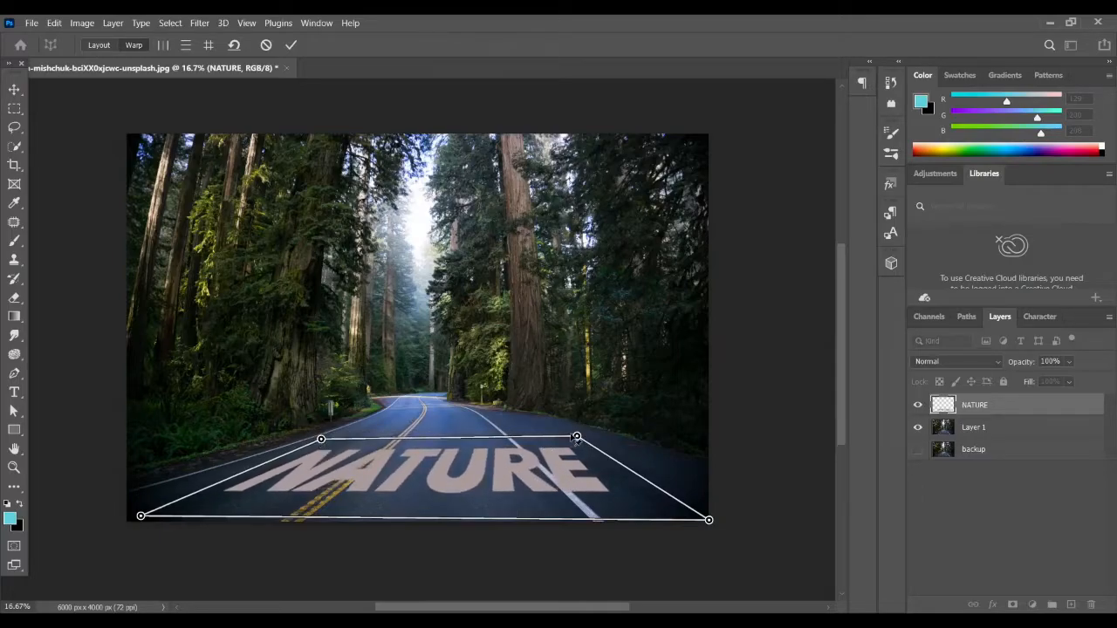
pyautogui.moveTo(581, 439)
pyautogui.mouseDown()
pyautogui.moveTo(611, 443)
pyautogui.moveTo(561, 464)
pyautogui.moveTo(566, 447)
pyautogui.mouseUp()
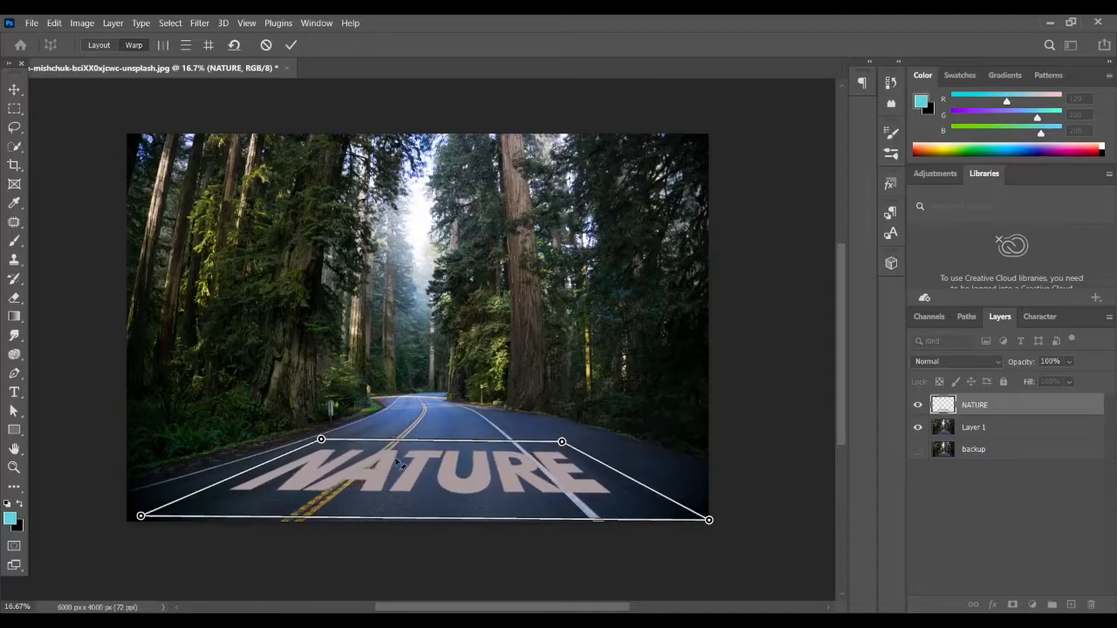
pyautogui.moveTo(321, 441); pyautogui.dragTo(351, 435)
pyautogui.moveTo(563, 445); pyautogui.dragTo(570, 443)
pyautogui.moveTo(351, 433); pyautogui.dragTo(349, 438)
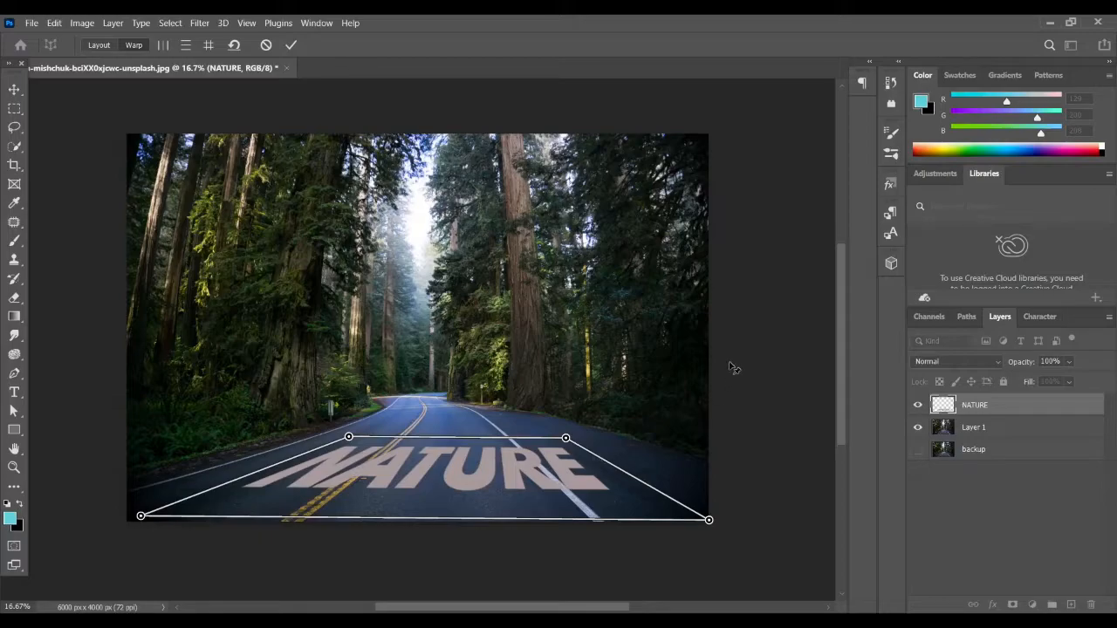
pyautogui.click(291, 46)
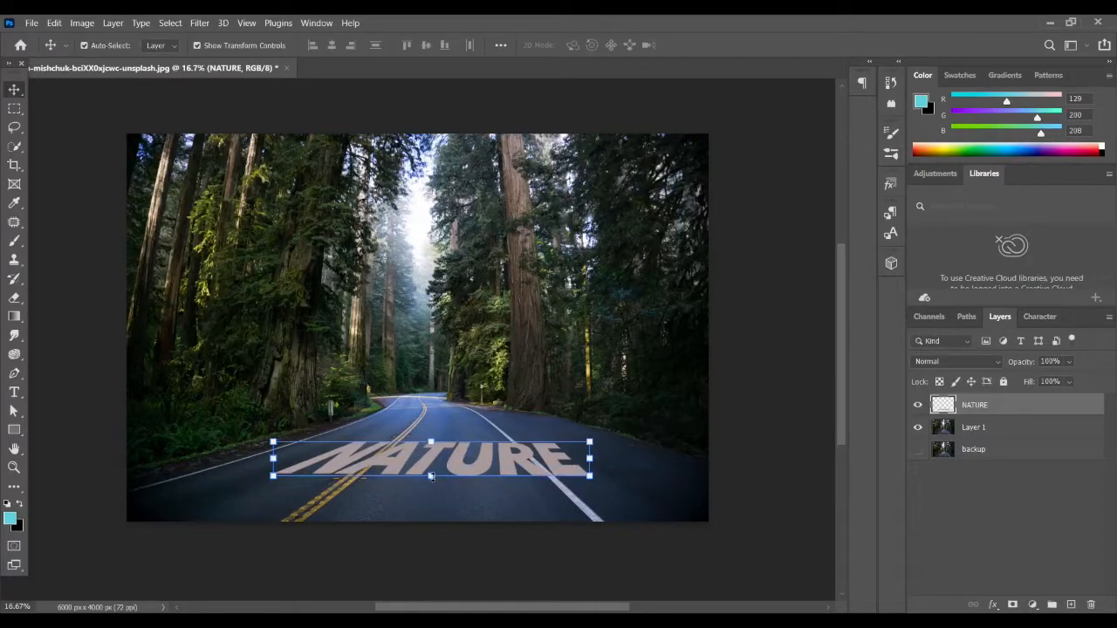
# Enlarge the warped NATURE text until it spans the road near the photo's lower edge, apply the transform and deselect
pyautogui.moveTo(432, 476)
pyautogui.mouseDown()
pyautogui.moveTo(431, 493)
pyautogui.moveTo(434, 475)
pyautogui.mouseUp()
pyautogui.click(720, 46)
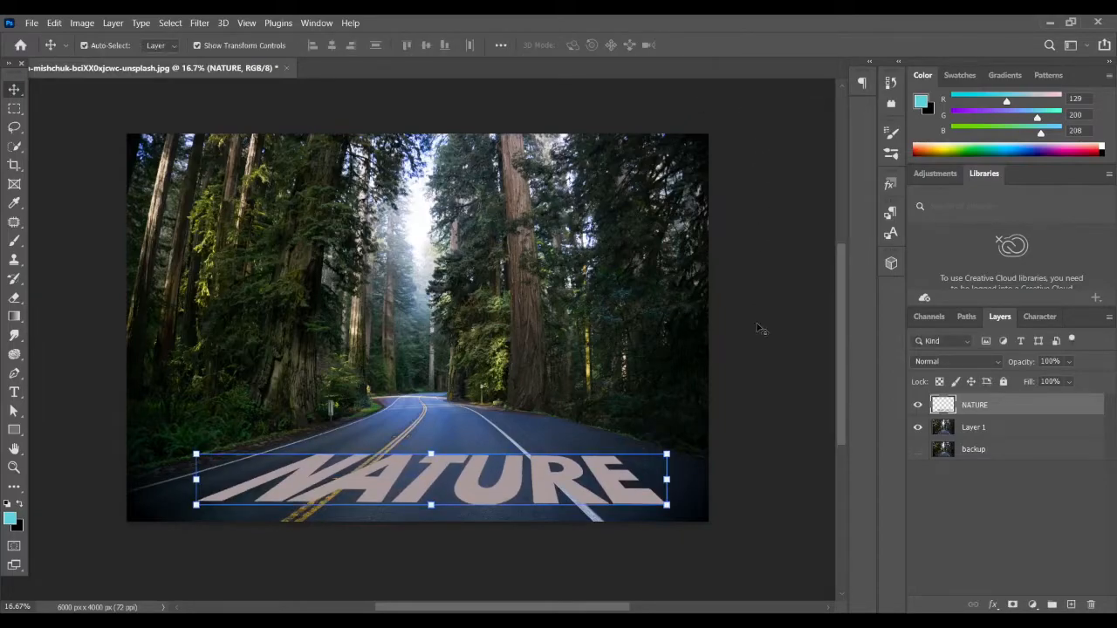
pyautogui.click(758, 342)
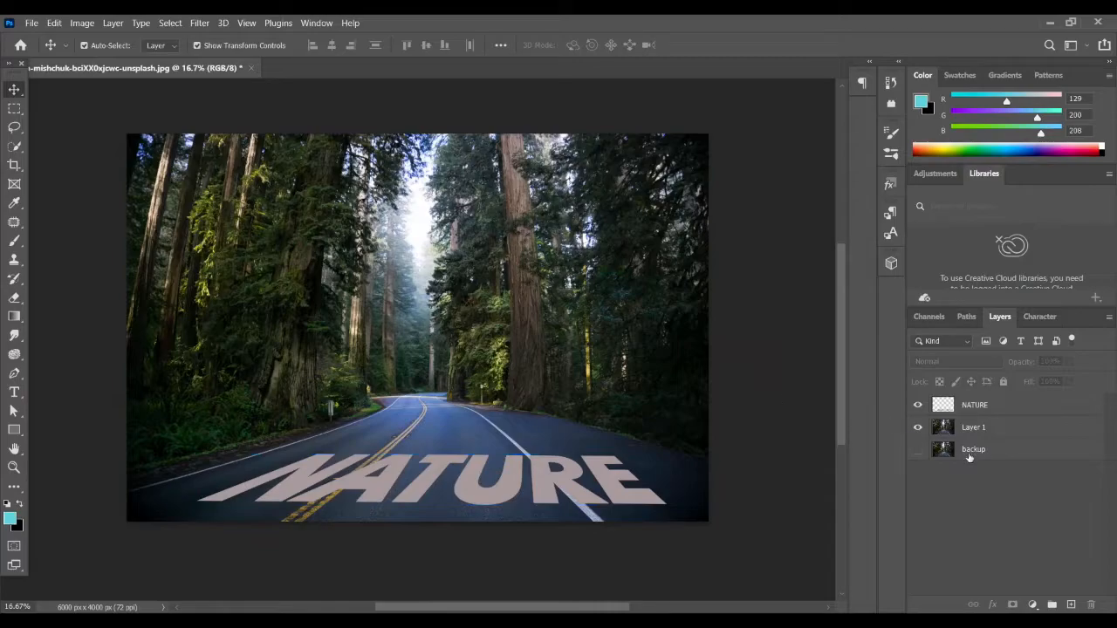
# Blend the NATURE layer into the asphalt with Blend If, splitting the Underlying Layer black slider to 16 / 126 and keeping white at 255
pyautogui.click(1034, 406)
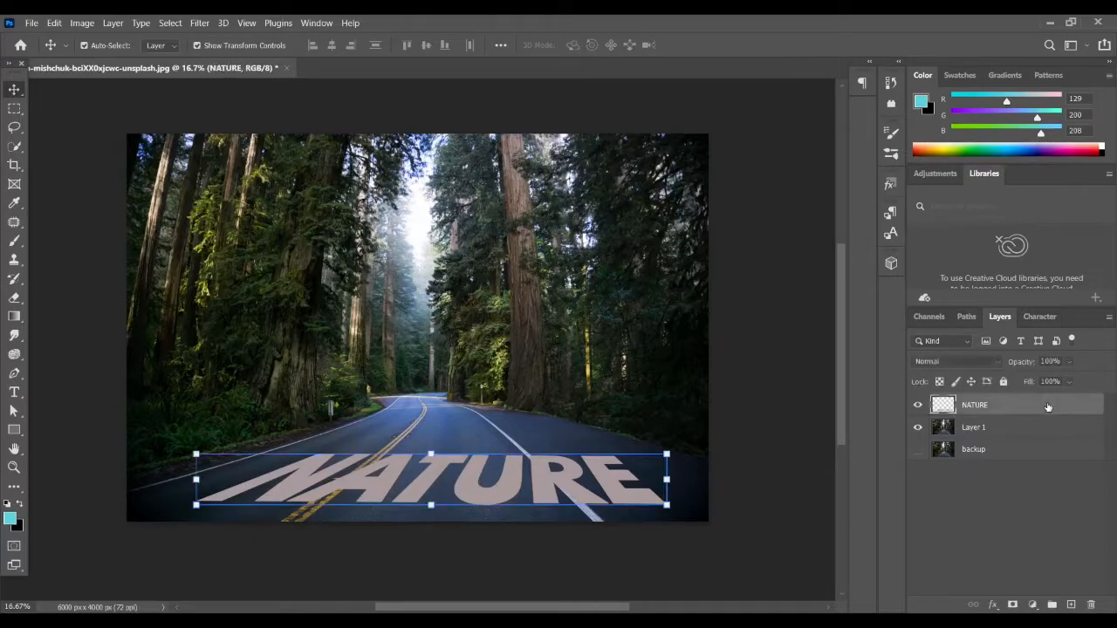
pyautogui.doubleClick(1044, 402)
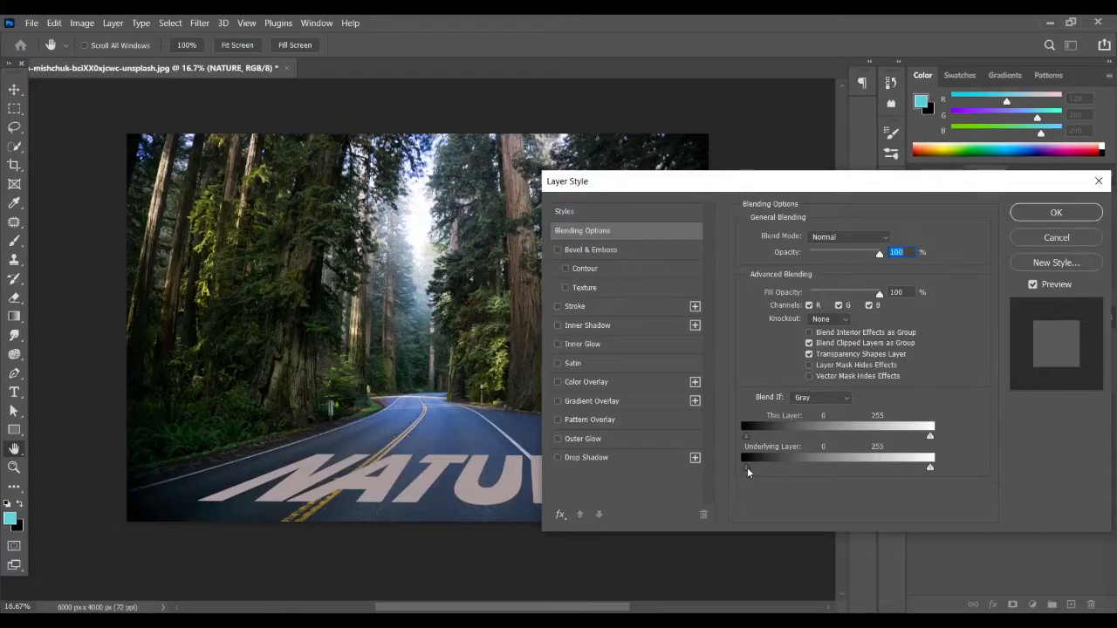
pyautogui.press('alt')
pyautogui.moveTo(747, 467); pyautogui.dragTo(814, 468)
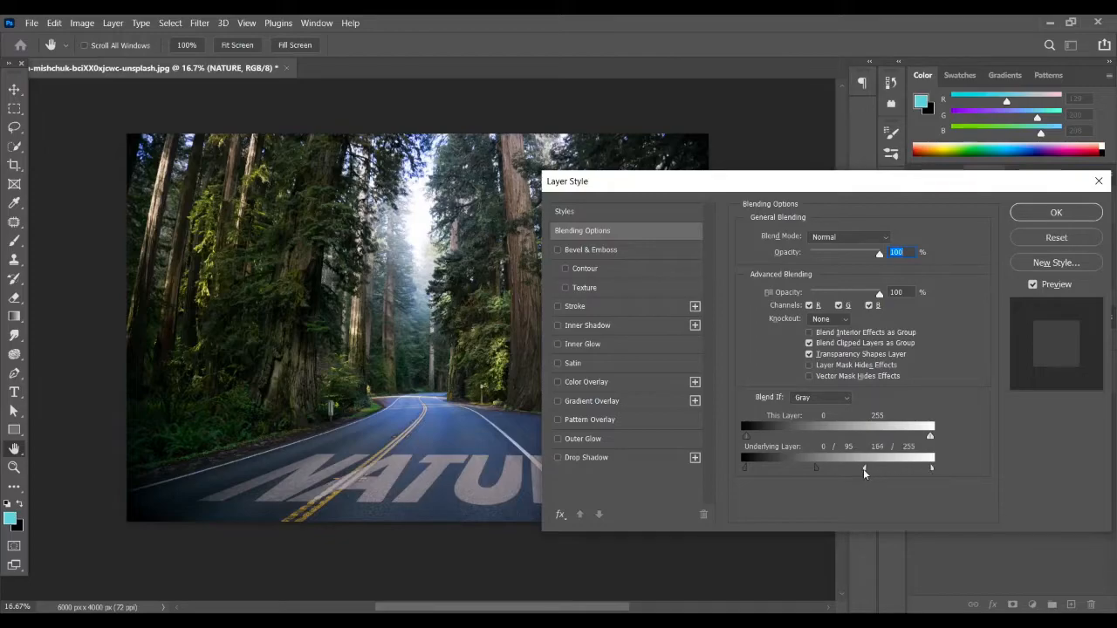
pyautogui.moveTo(905, 469); pyautogui.dragTo(934, 468)
pyautogui.moveTo(743, 468); pyautogui.dragTo(829, 469)
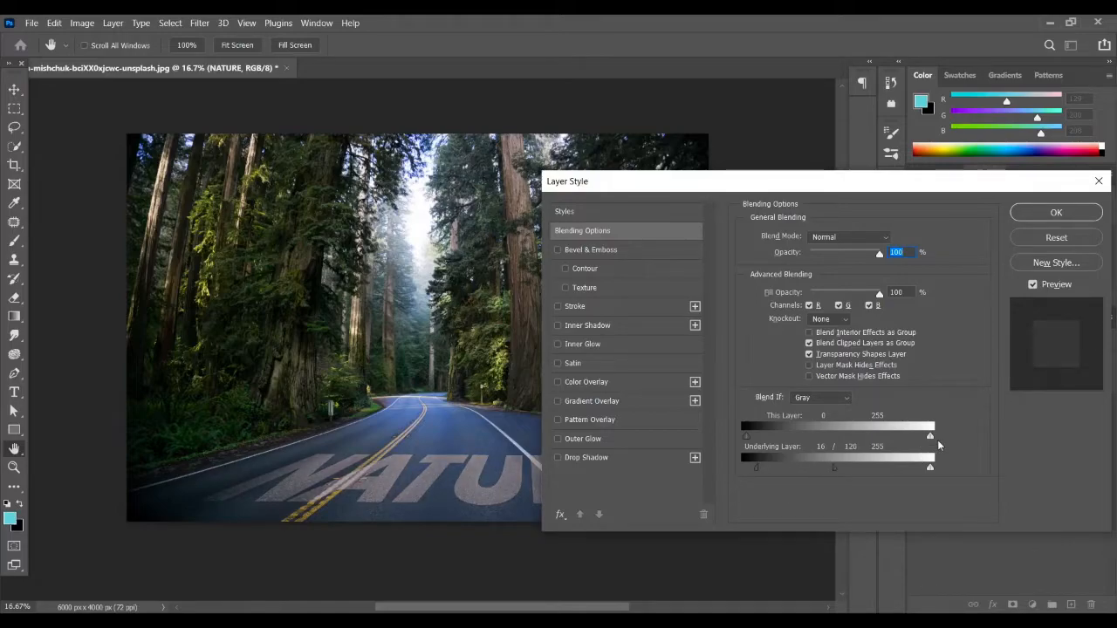
pyautogui.moveTo(930, 470)
pyautogui.mouseDown()
pyautogui.moveTo(903, 471)
pyautogui.moveTo(947, 472)
pyautogui.mouseUp()
pyautogui.click(1057, 213)
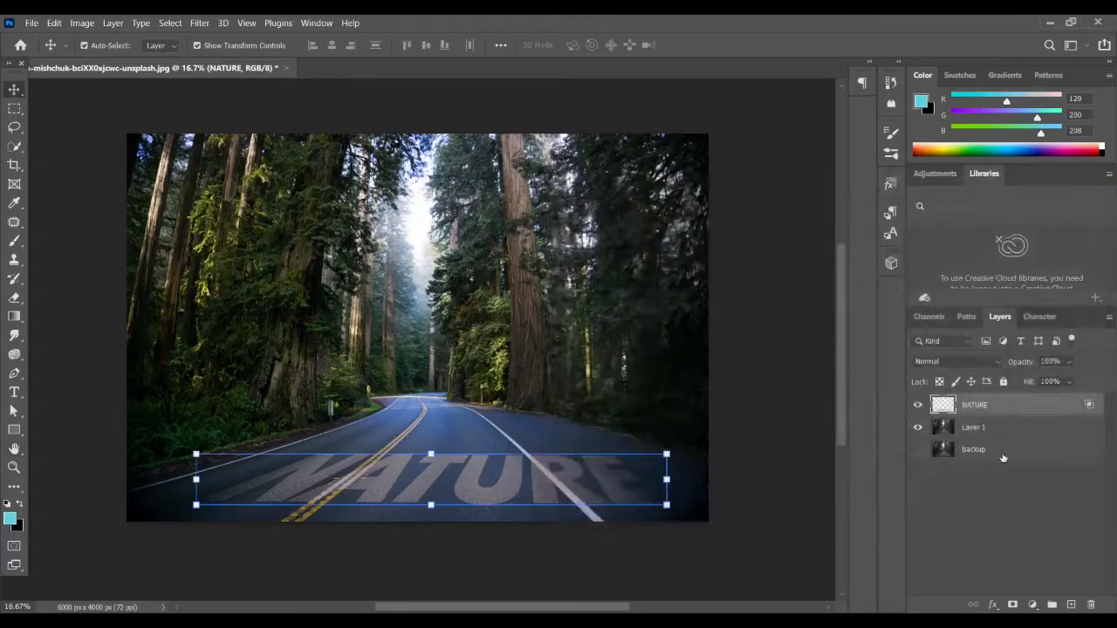
pyautogui.click(774, 448)
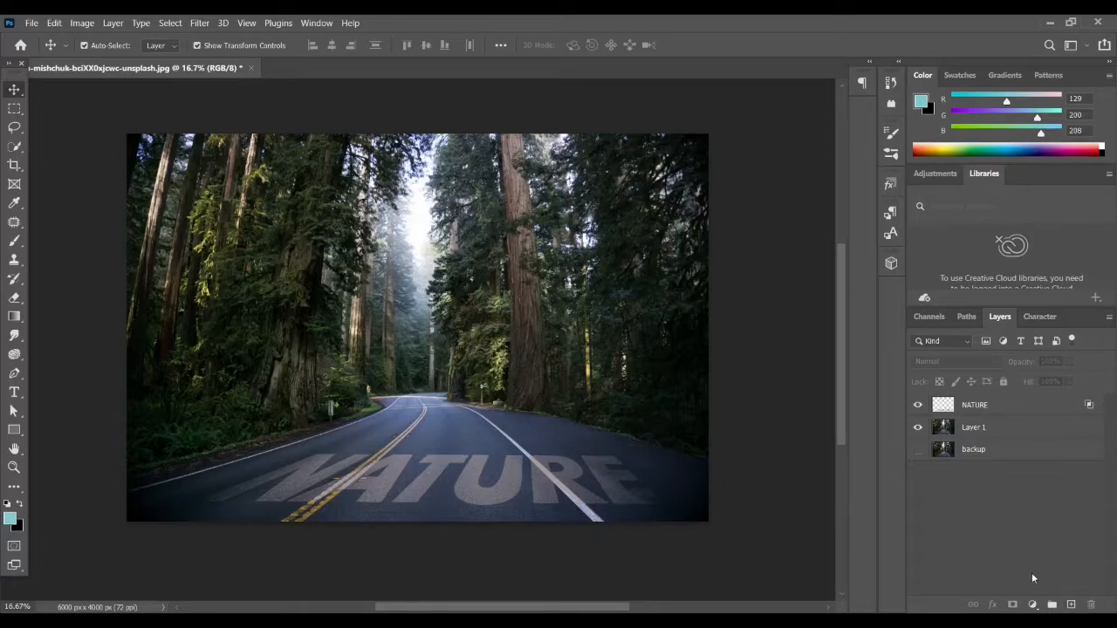
# Add a Curves adjustment layer above NATURE, shape an S-curve with points at input 69 / output 45 and input 158 / output 199, and deselect
pyautogui.click(1032, 604)
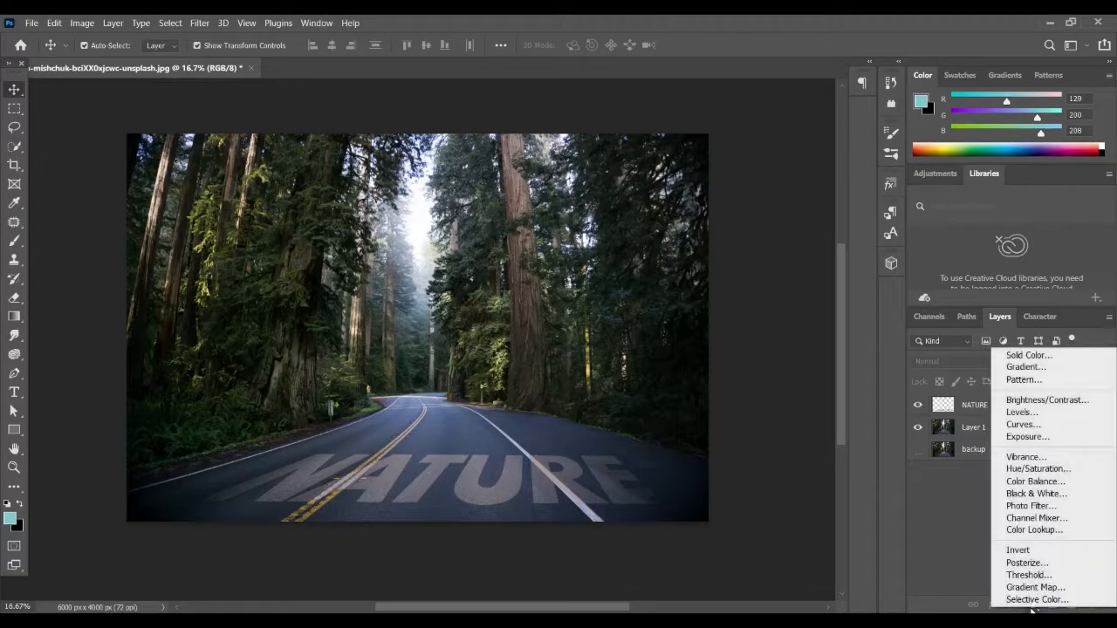
pyautogui.click(1042, 425)
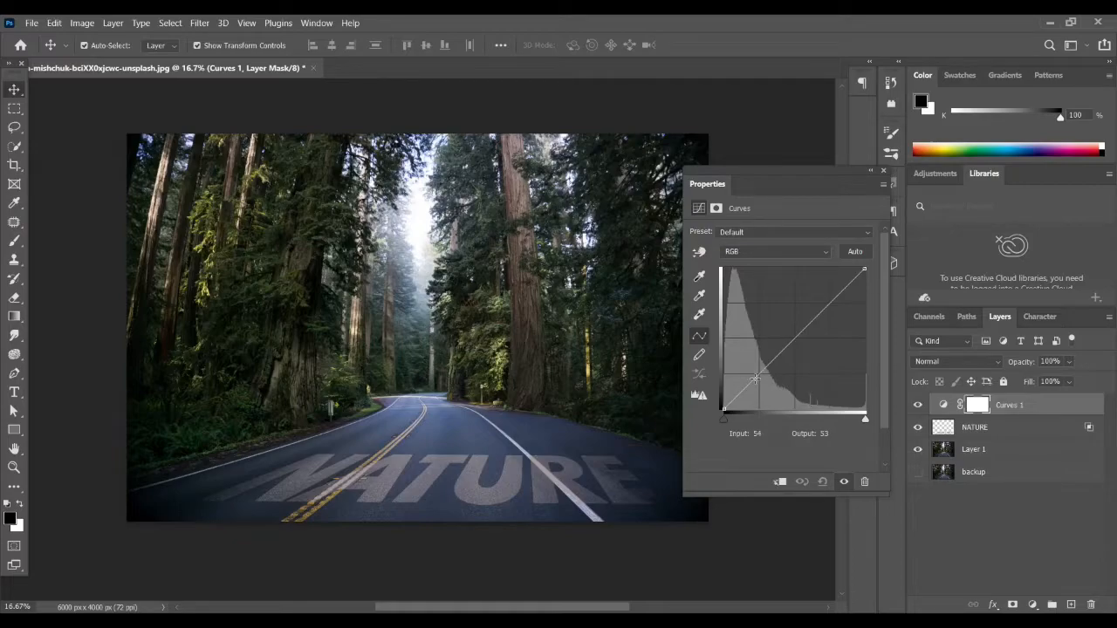
pyautogui.moveTo(754, 378); pyautogui.dragTo(760, 382)
pyautogui.moveTo(833, 309); pyautogui.dragTo(819, 301)
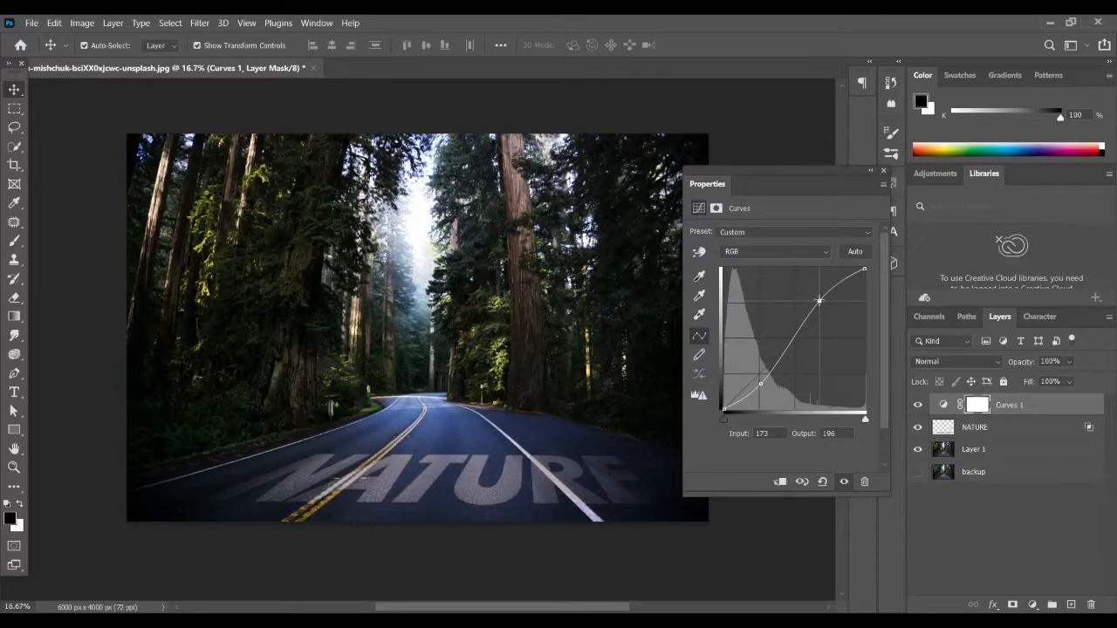
pyautogui.moveTo(760, 385); pyautogui.dragTo(762, 384)
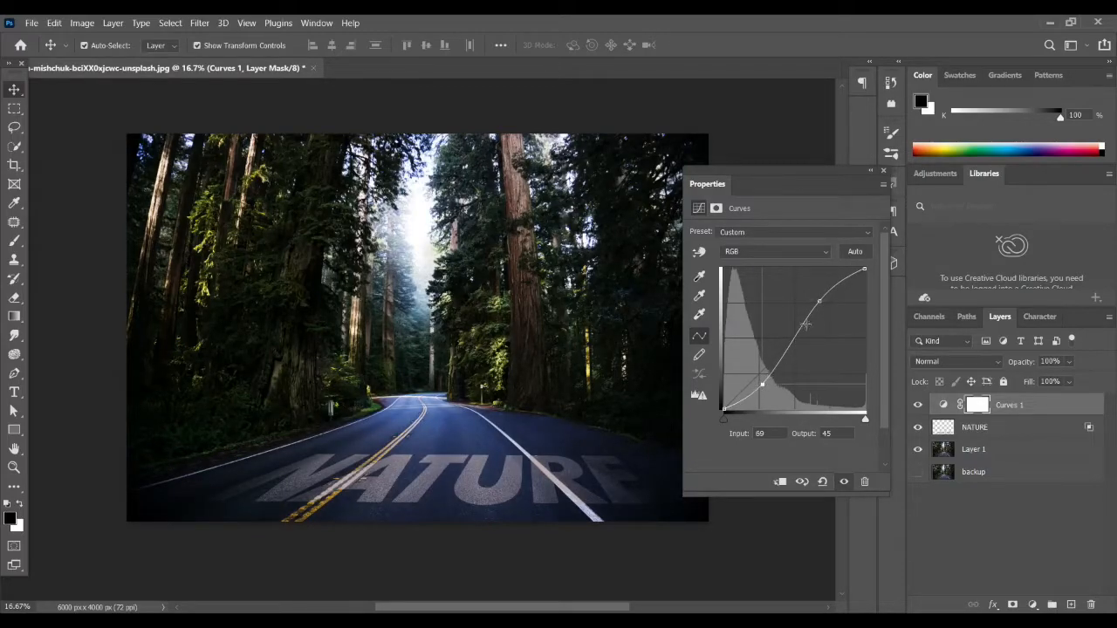
pyautogui.moveTo(819, 301); pyautogui.dragTo(812, 299)
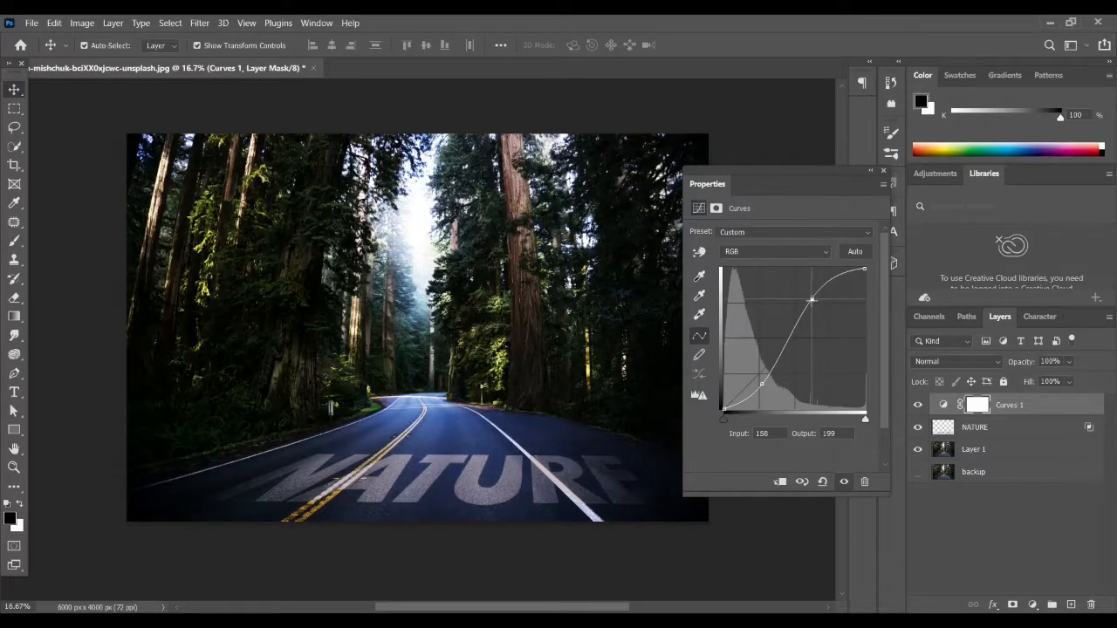
pyautogui.click(884, 174)
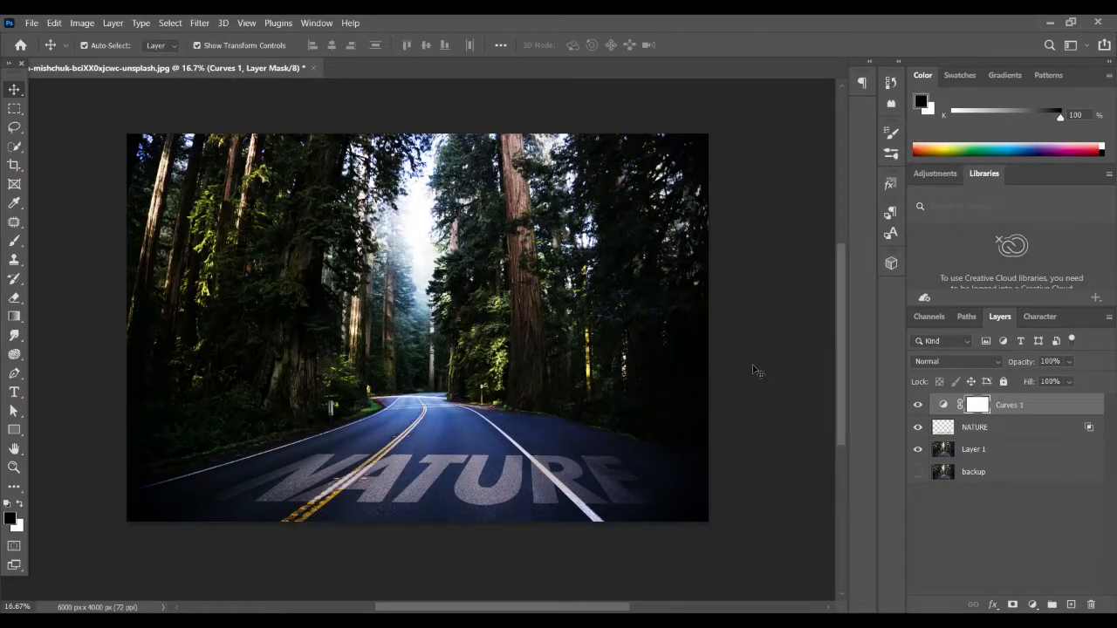
pyautogui.click(108, 117)
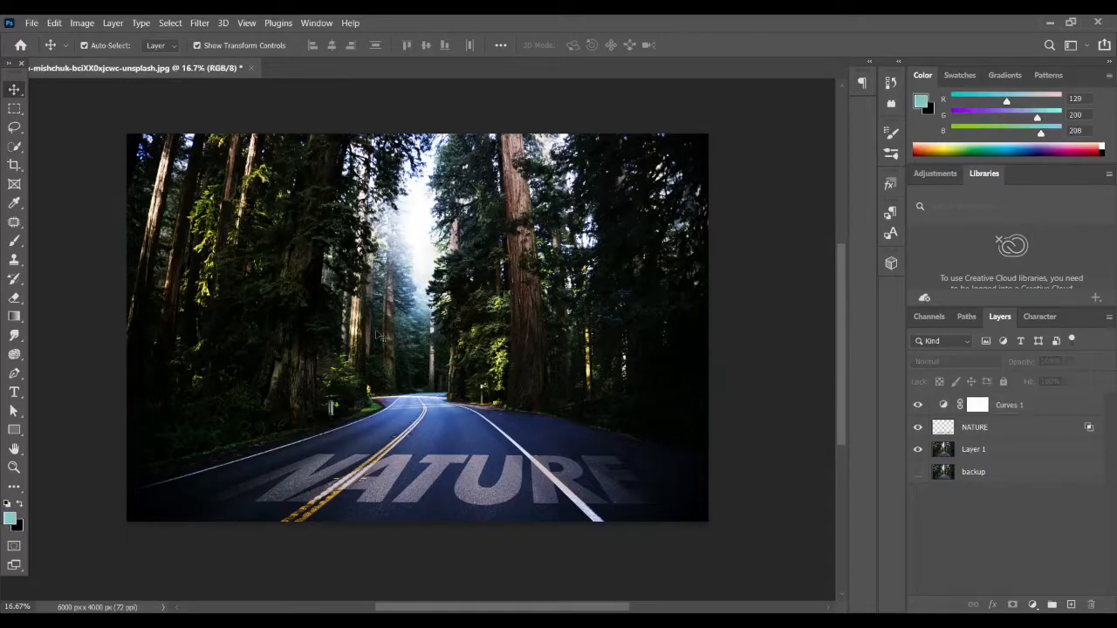
# Examine the whole composite close up and from afar, checking how the NATURE text sits on the asphalt
pyautogui.hscroll(-2, 482, 523)
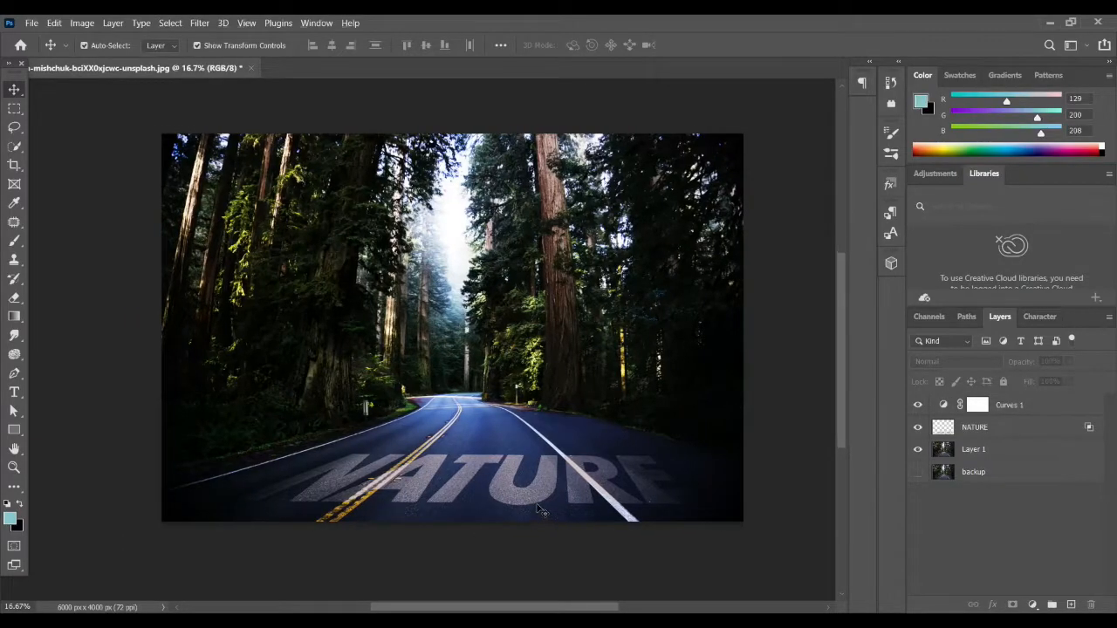
pyautogui.scroll(2, 539, 510)
pyautogui.scroll(1, 539, 511)
pyautogui.scroll(-3, 539, 510)
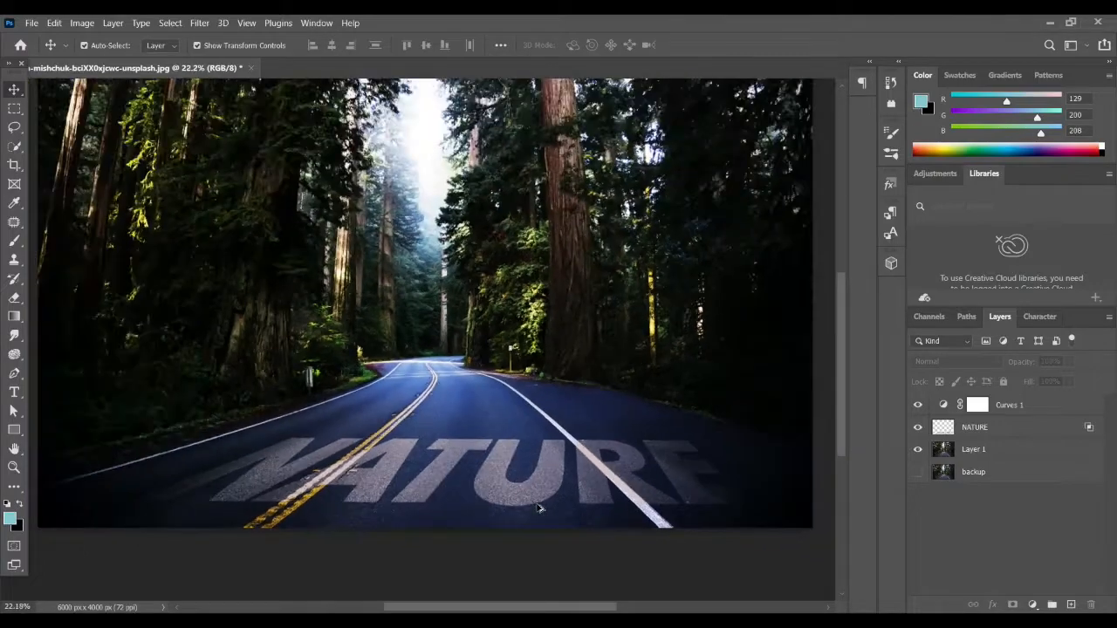
pyautogui.scroll(-1, 558, 436)
pyautogui.scroll(-1, 558, 436)
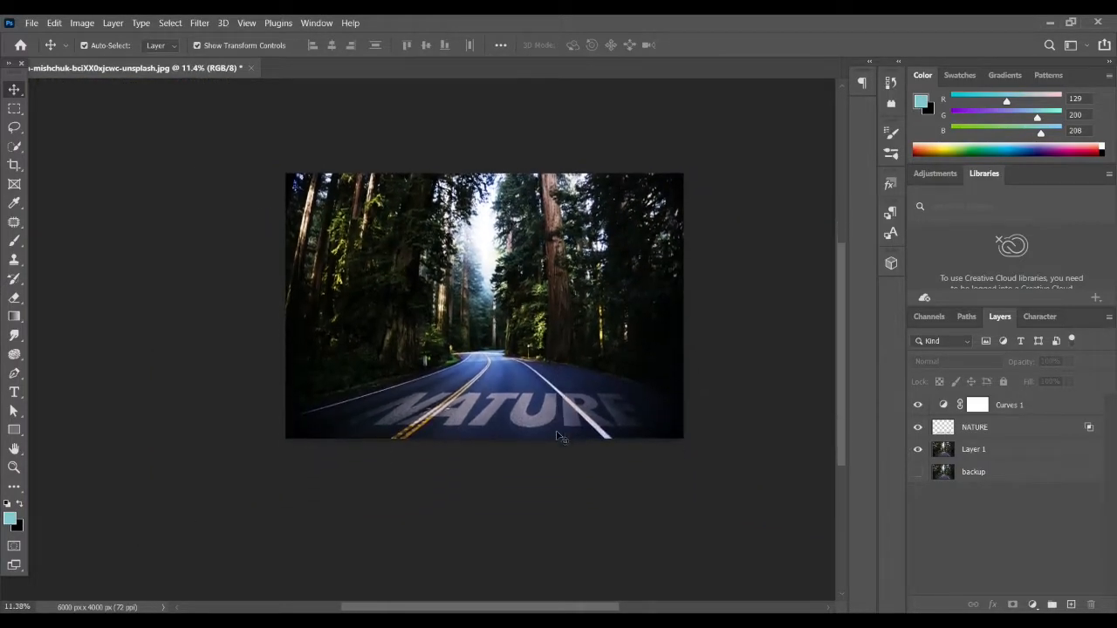
pyautogui.scroll(2, 555, 434)
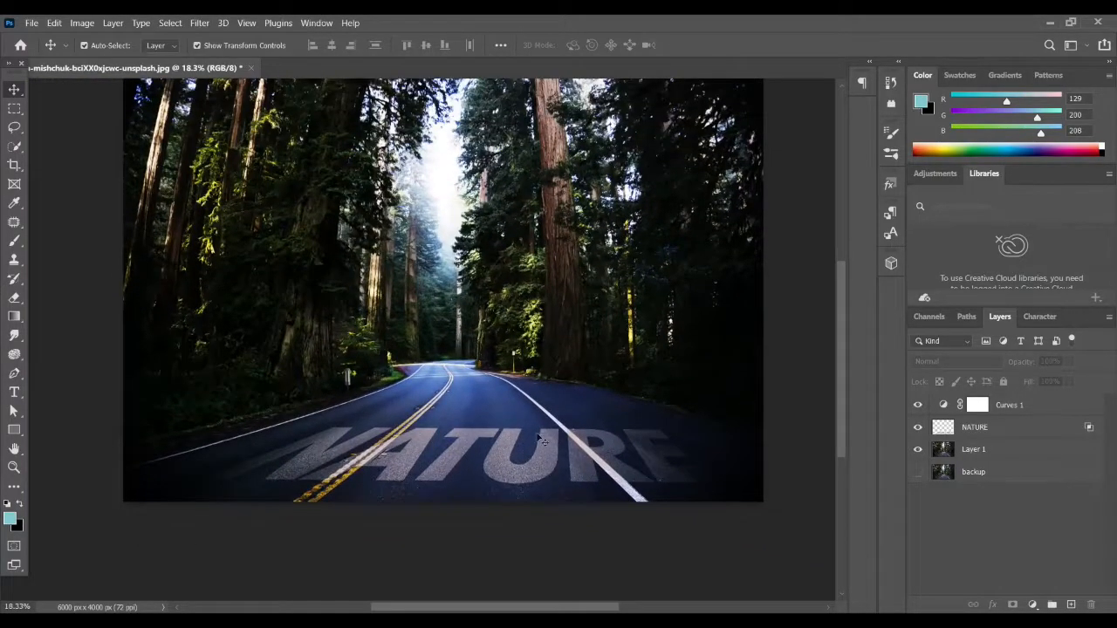
pyautogui.scroll(1, 541, 434)
pyautogui.scroll(-2, 541, 433)
pyautogui.scroll(-1, 536, 440)
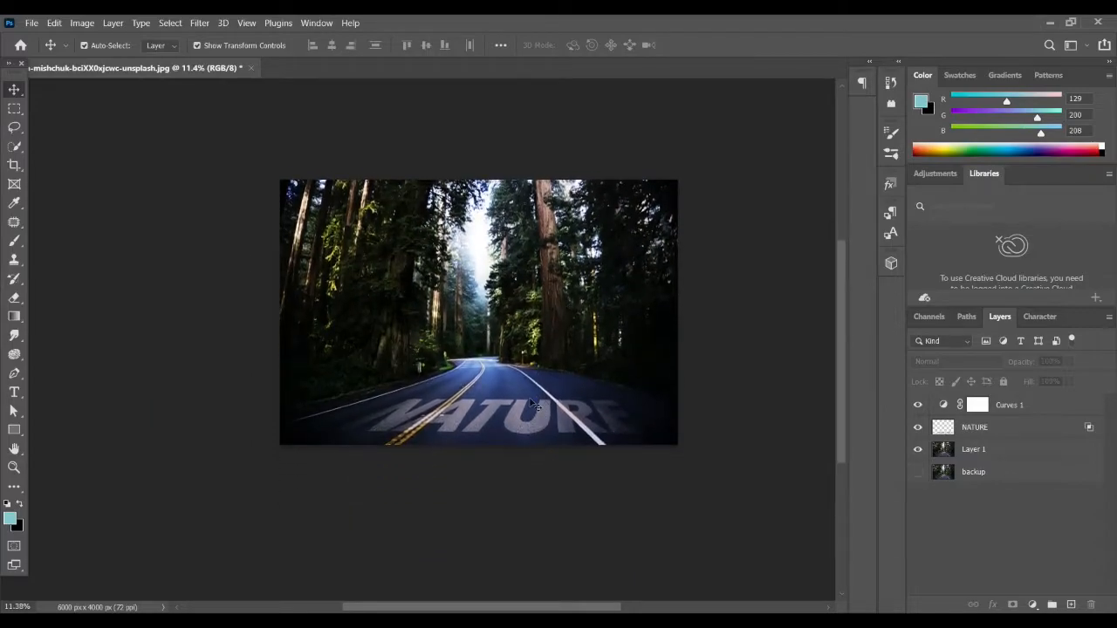
pyautogui.scroll(2, 533, 403)
pyautogui.scroll(1, 533, 403)
pyautogui.scroll(-2, 533, 403)
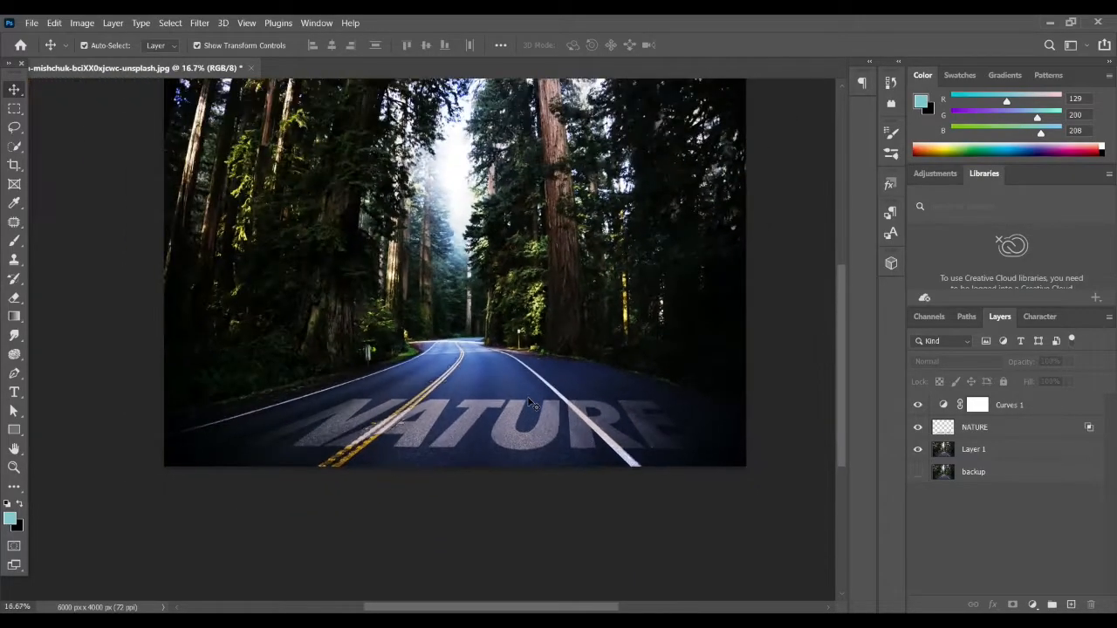
pyautogui.scroll(-1, 515, 376)
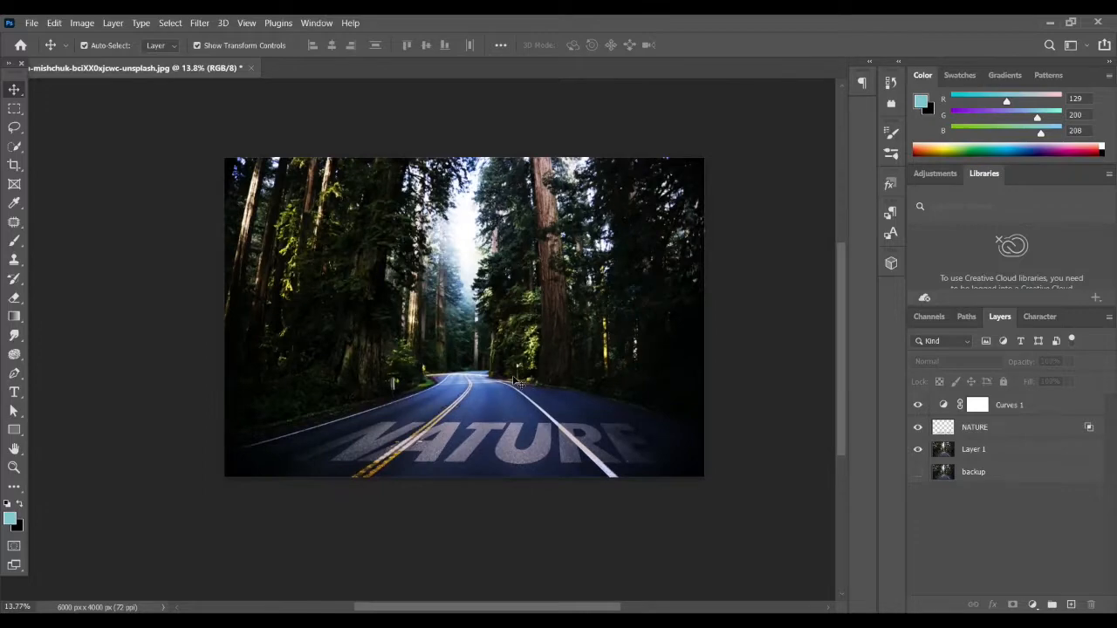